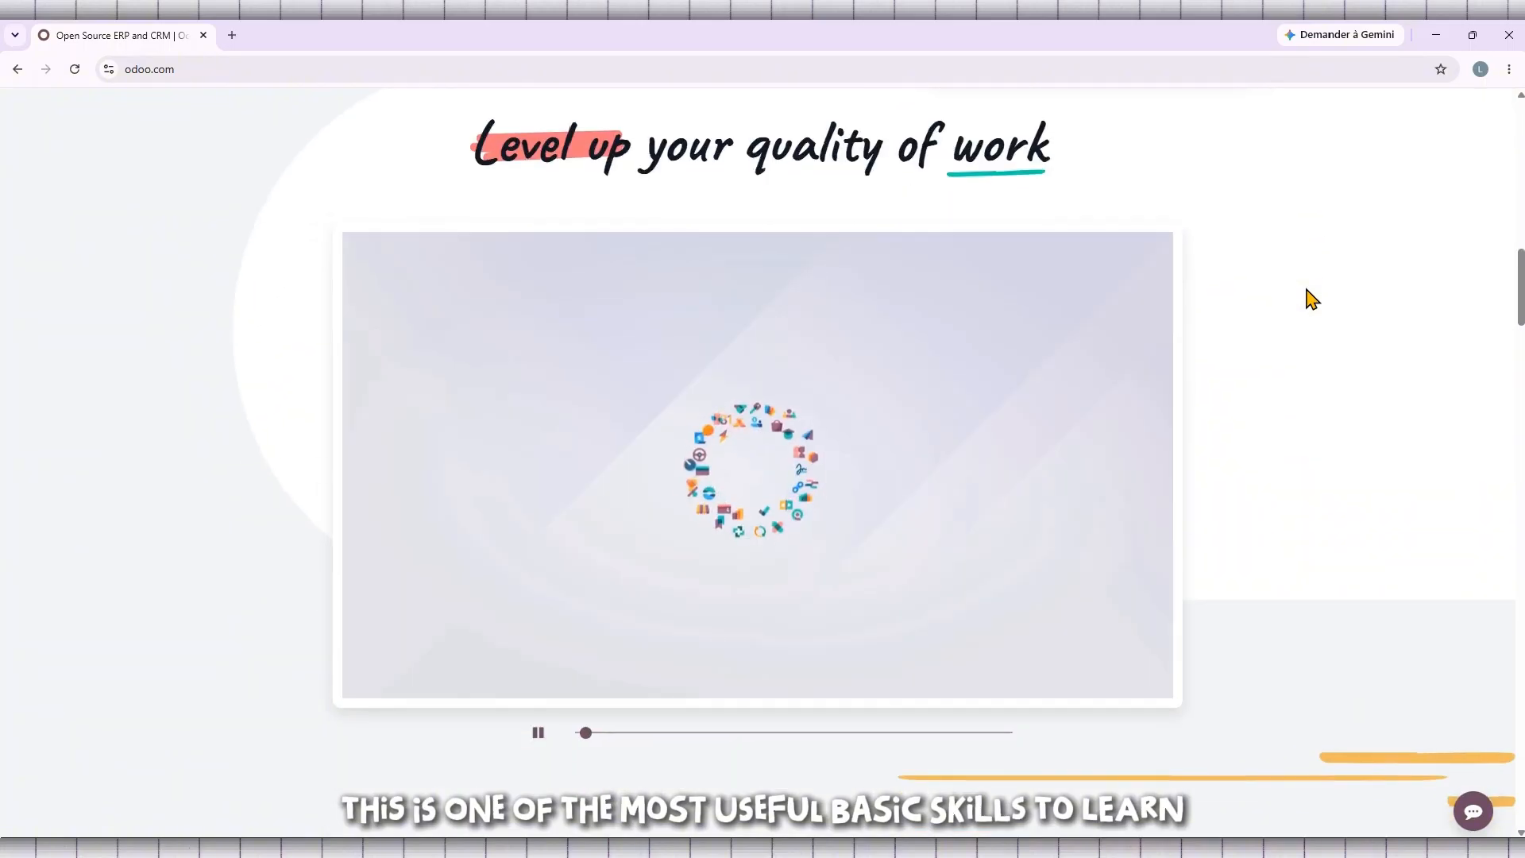
{"action": "left_click", "coordinate": [532, 736]}
{"action": "scroll", "coordinate": [865, 618], "scroll_direction": "down", "scroll_amount": 2}
{"action": "scroll", "coordinate": [864, 618], "scroll_direction": "down", "scroll_amount": 6}
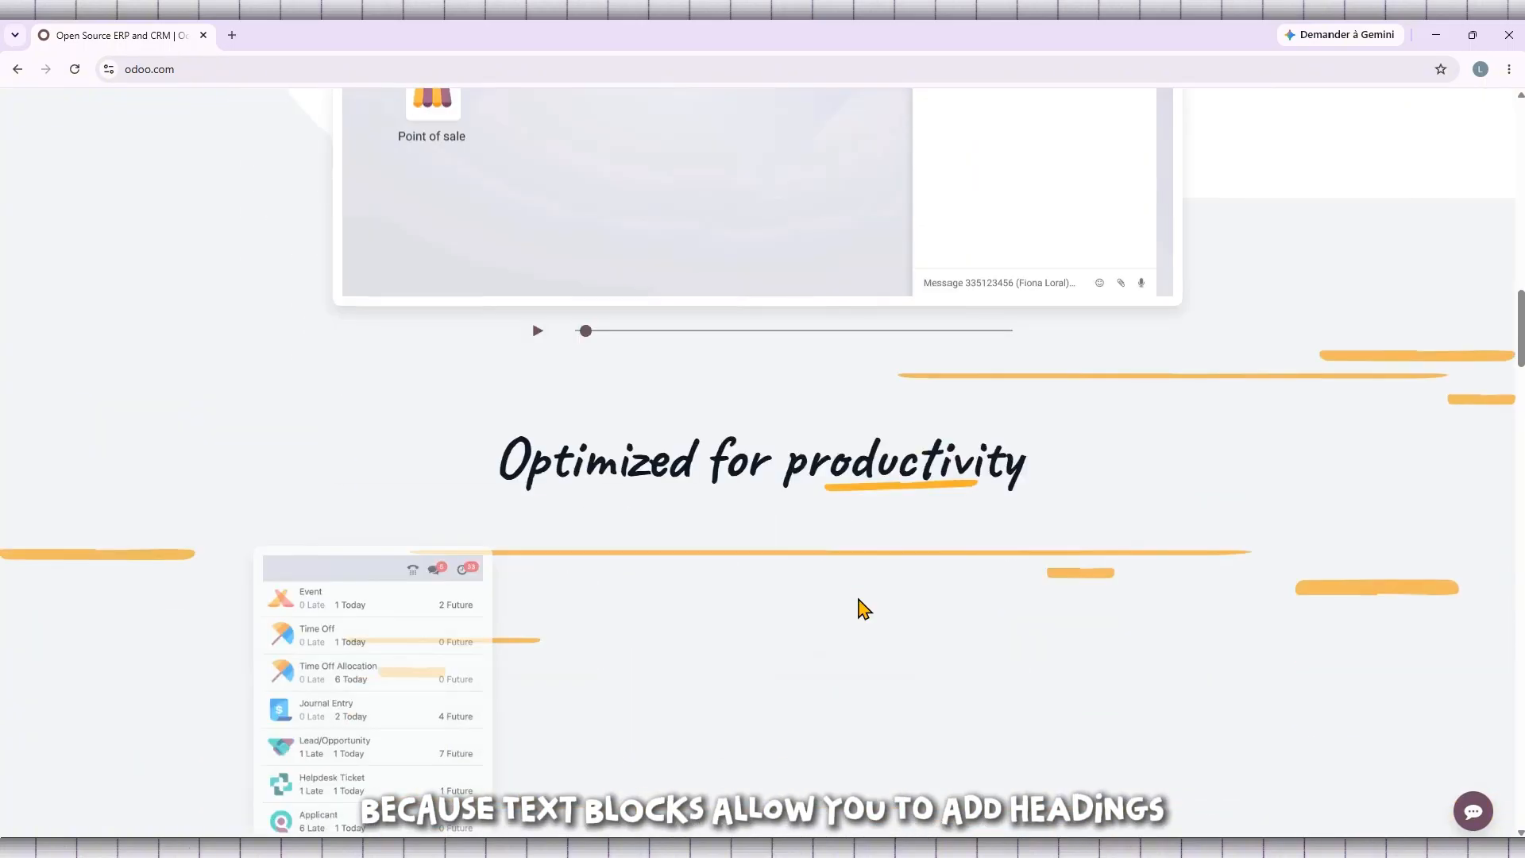
{"action": "scroll", "coordinate": [864, 604], "scroll_direction": "up", "scroll_amount": 5}
{"action": "scroll", "coordinate": [864, 592], "scroll_direction": "up", "scroll_amount": 15}
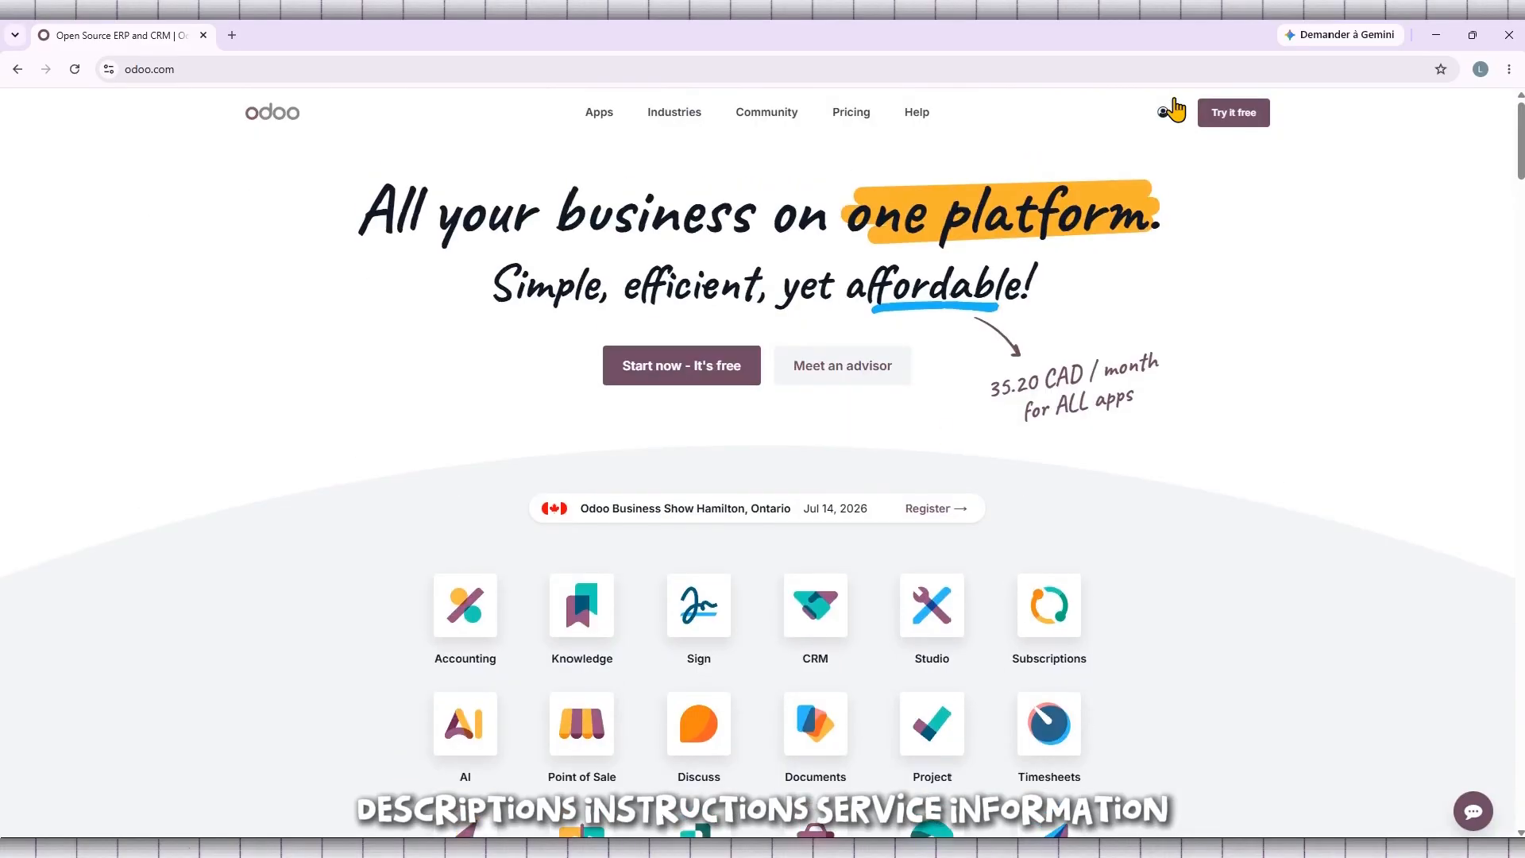
- Go to the account's databases and open the Website app of the tutoyt database
{"action": "left_click", "coordinate": [1174, 107]}
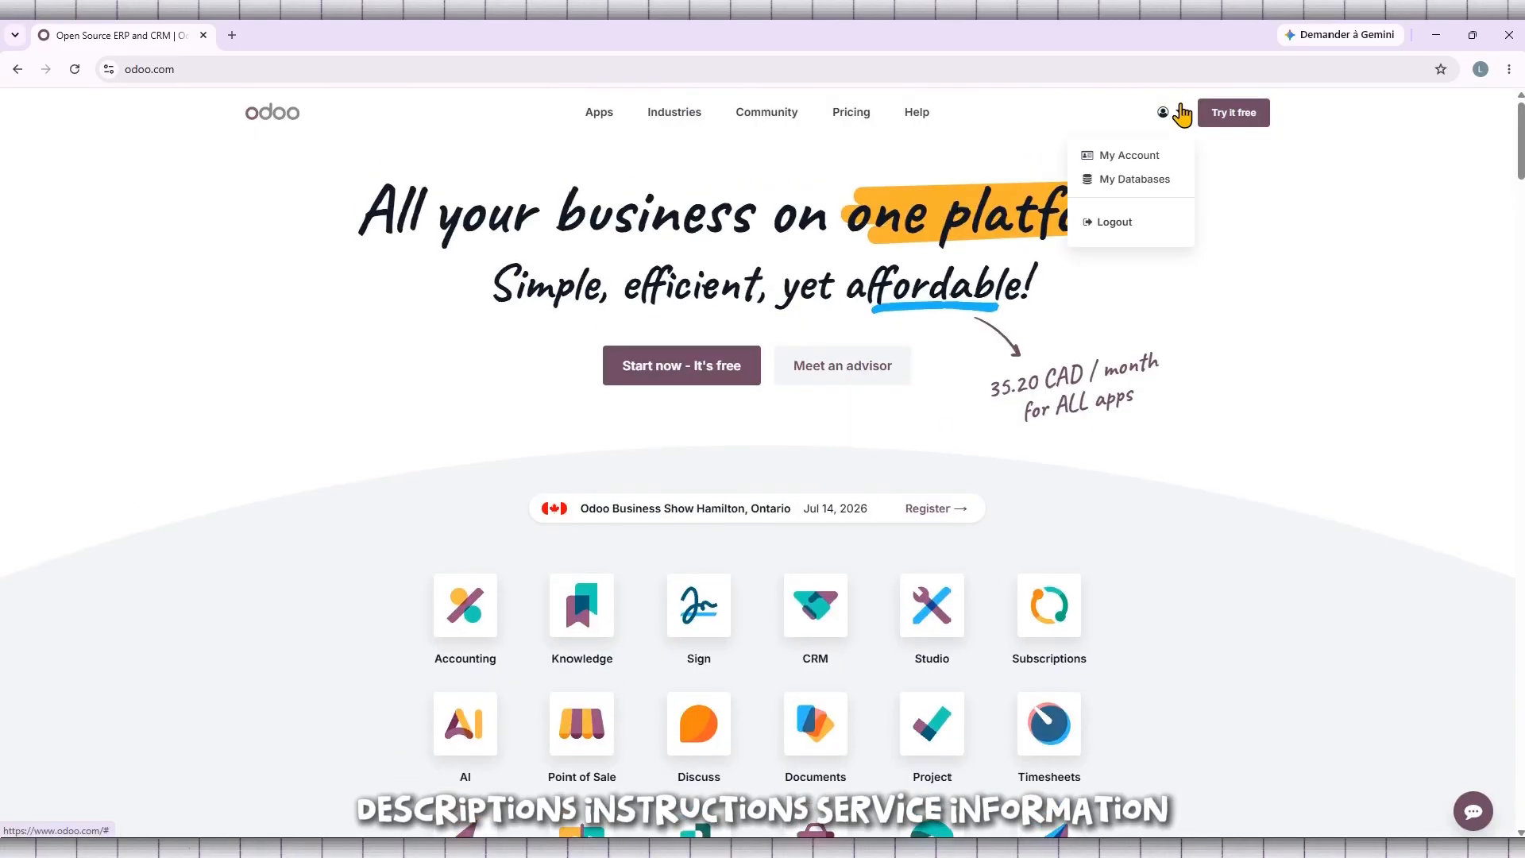
{"action": "left_click", "coordinate": [1141, 181]}
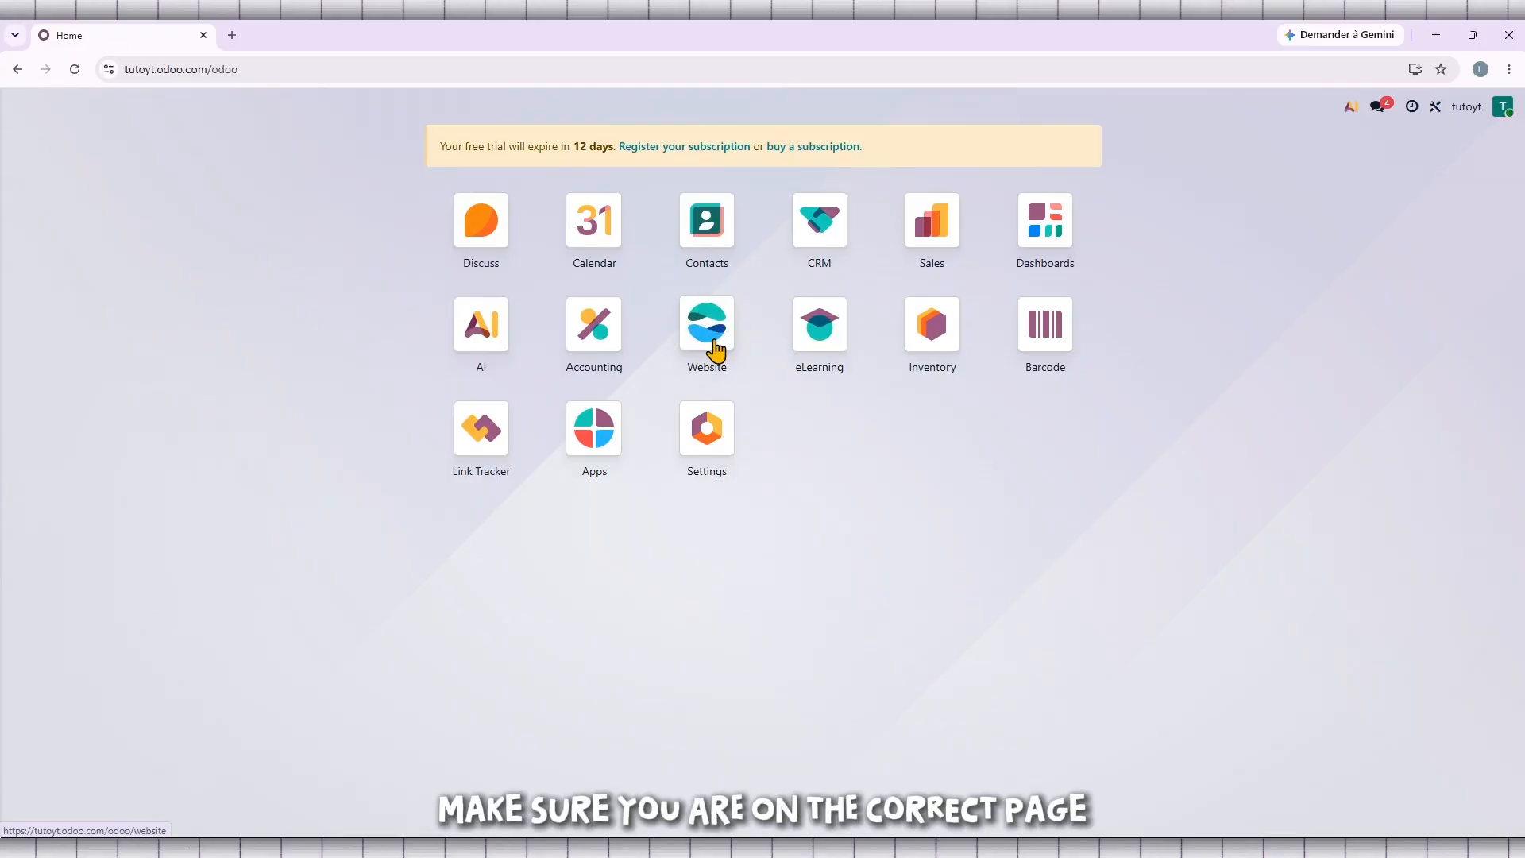
{"action": "left_click", "coordinate": [715, 350]}
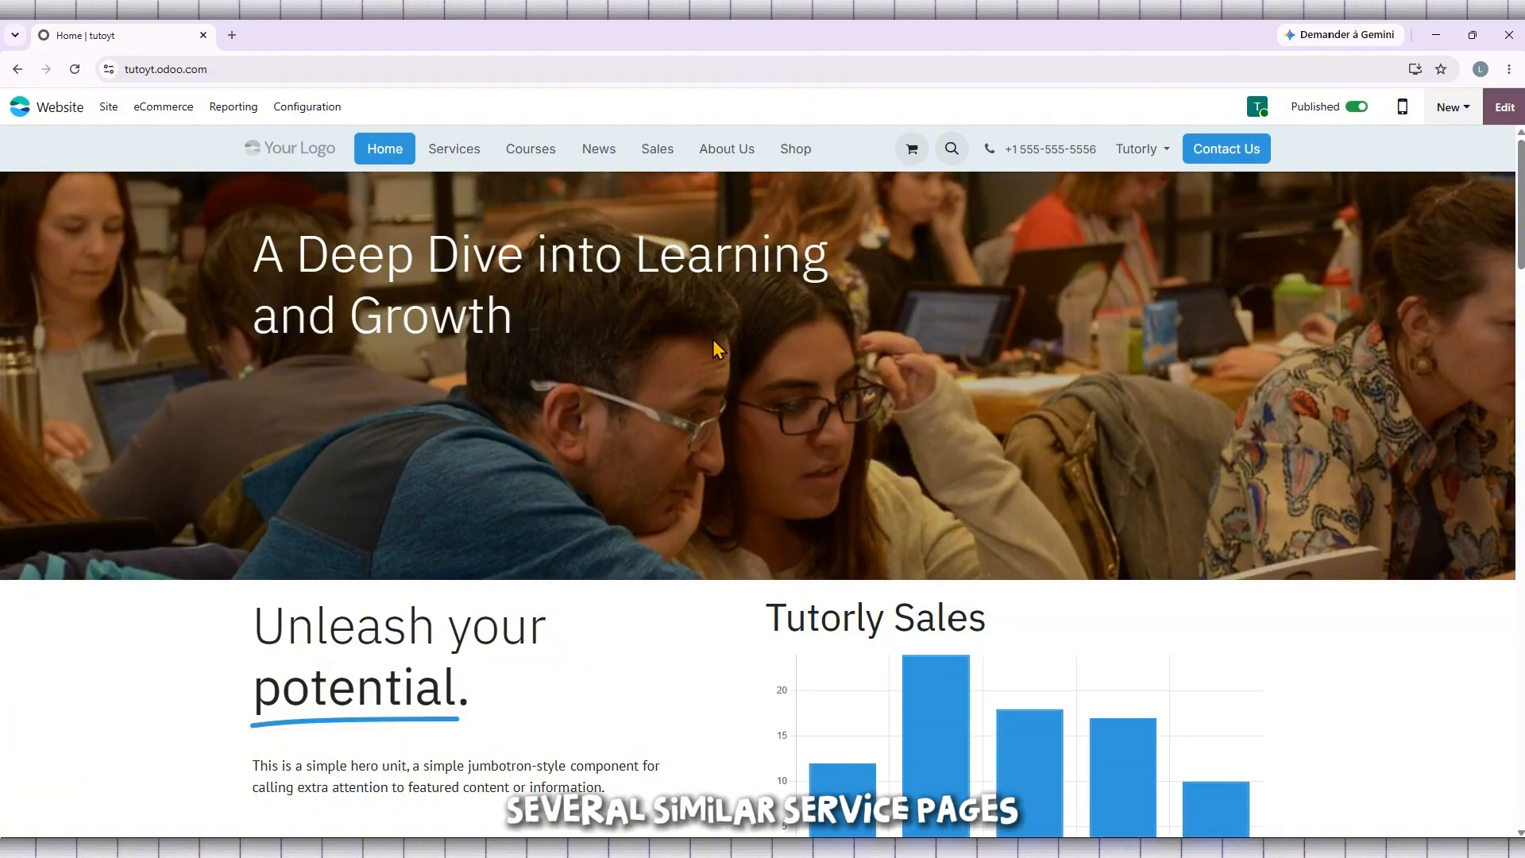
- Look over the website's Home page and switch it to editing mode
{"action": "scroll", "coordinate": [793, 409], "scroll_direction": "down", "scroll_amount": 2}
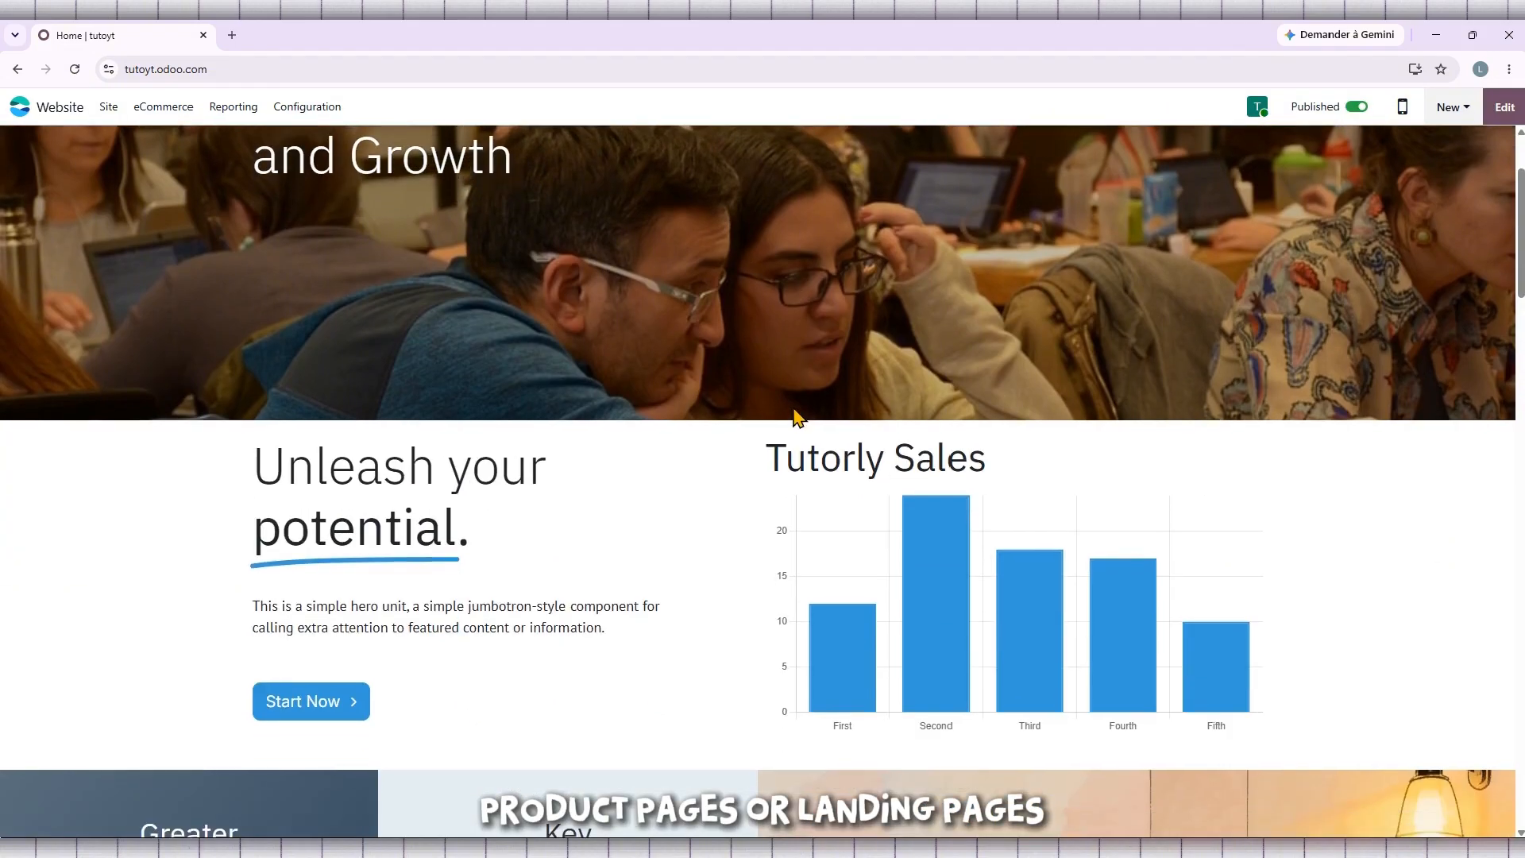
{"action": "scroll", "coordinate": [798, 417], "scroll_direction": "down", "scroll_amount": 15}
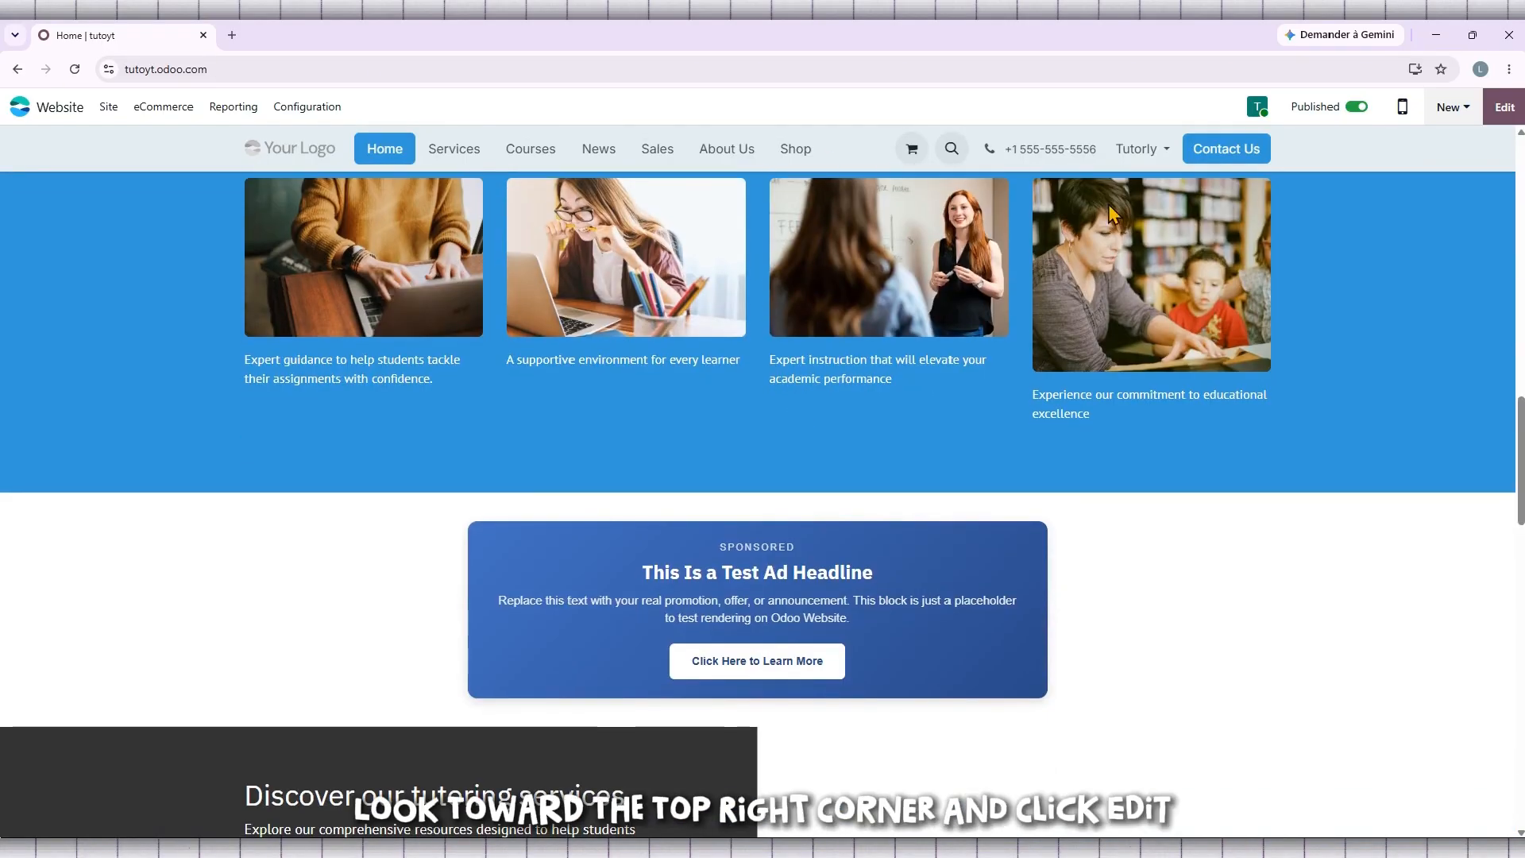
{"action": "left_click", "coordinate": [1511, 111]}
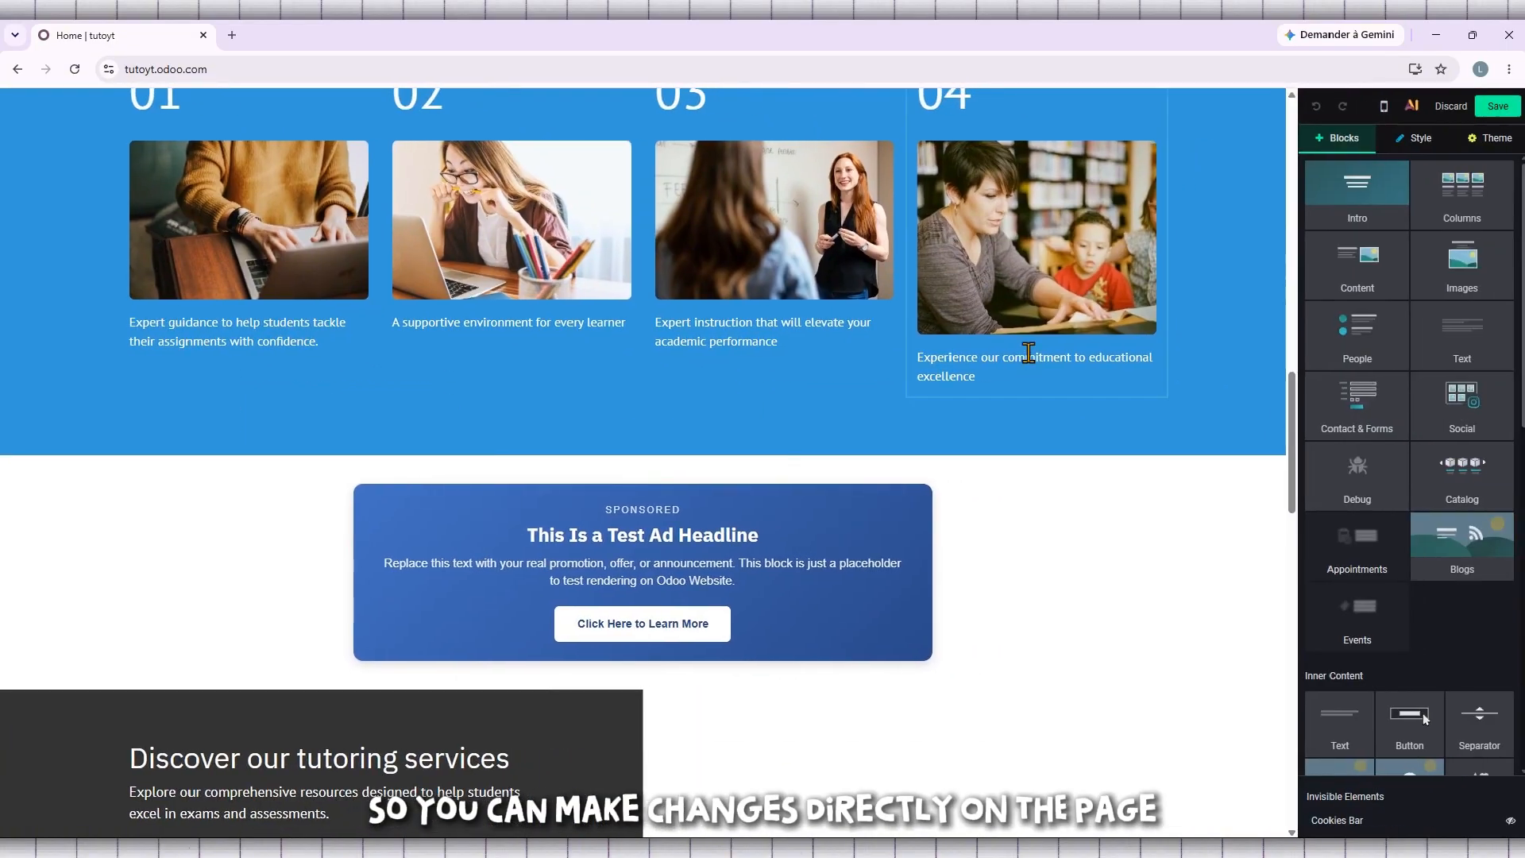
- Examine the Home page's sections from the hero banner to the footer, along with the building blocks the editor offers
{"action": "scroll", "coordinate": [1023, 445], "scroll_direction": "up", "scroll_amount": 7}
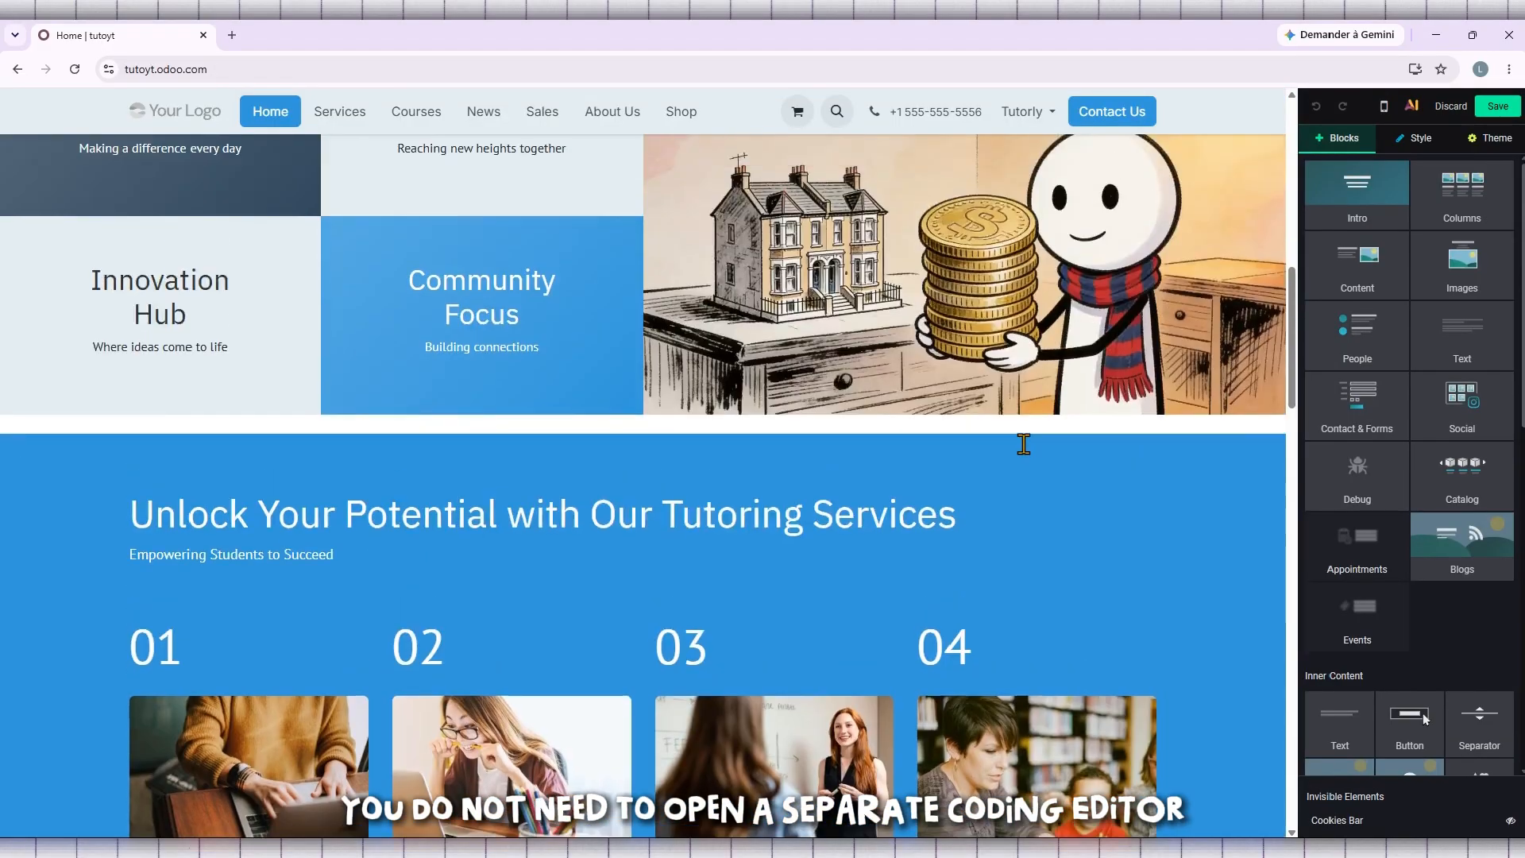
{"action": "scroll", "coordinate": [1022, 442], "scroll_direction": "up", "scroll_amount": 10}
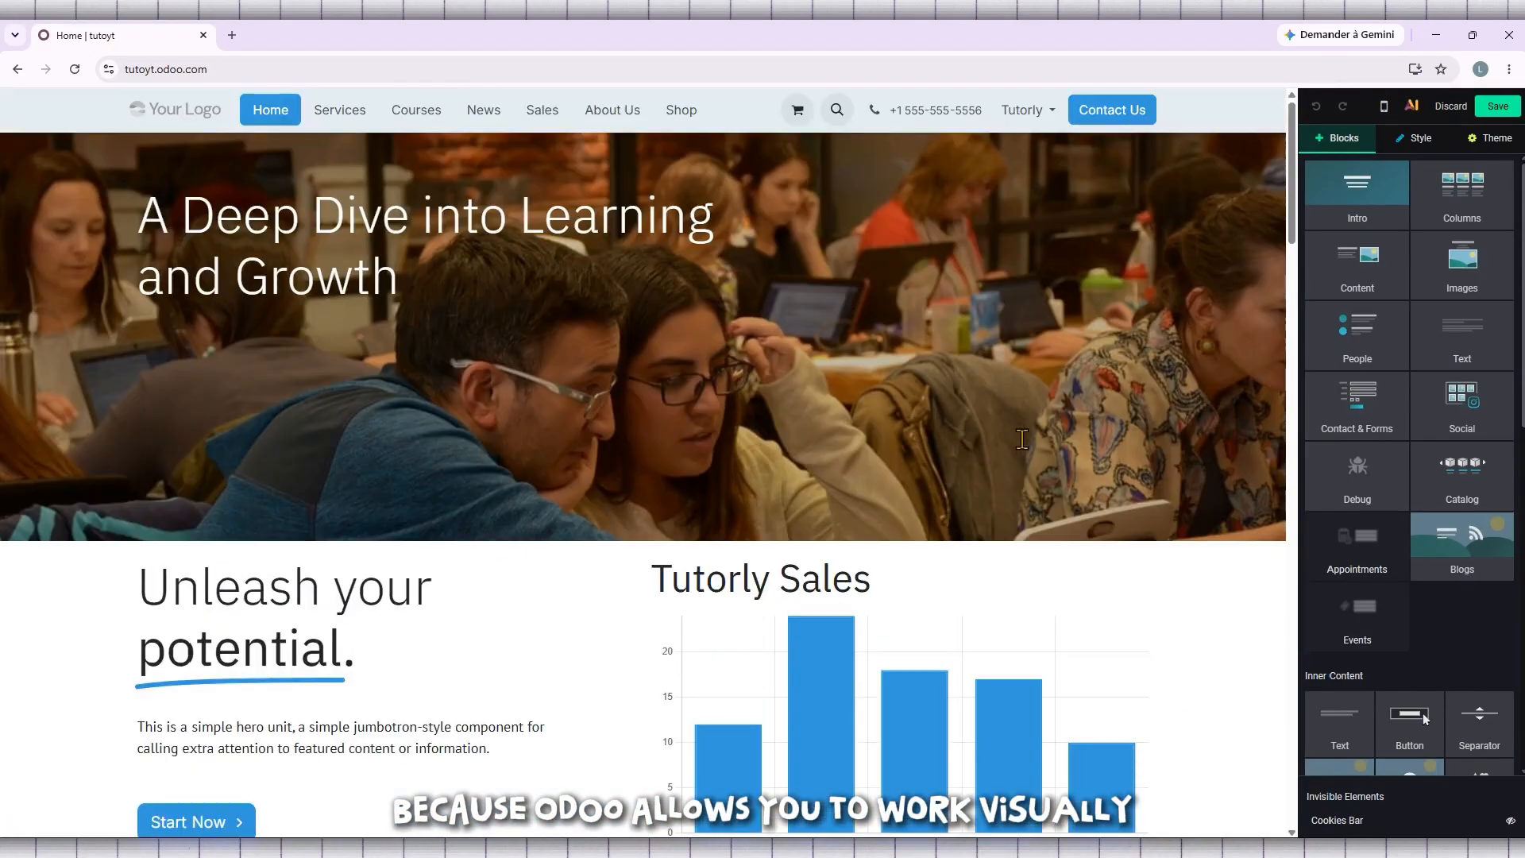
{"action": "scroll", "coordinate": [1022, 440], "scroll_direction": "down", "scroll_amount": 7}
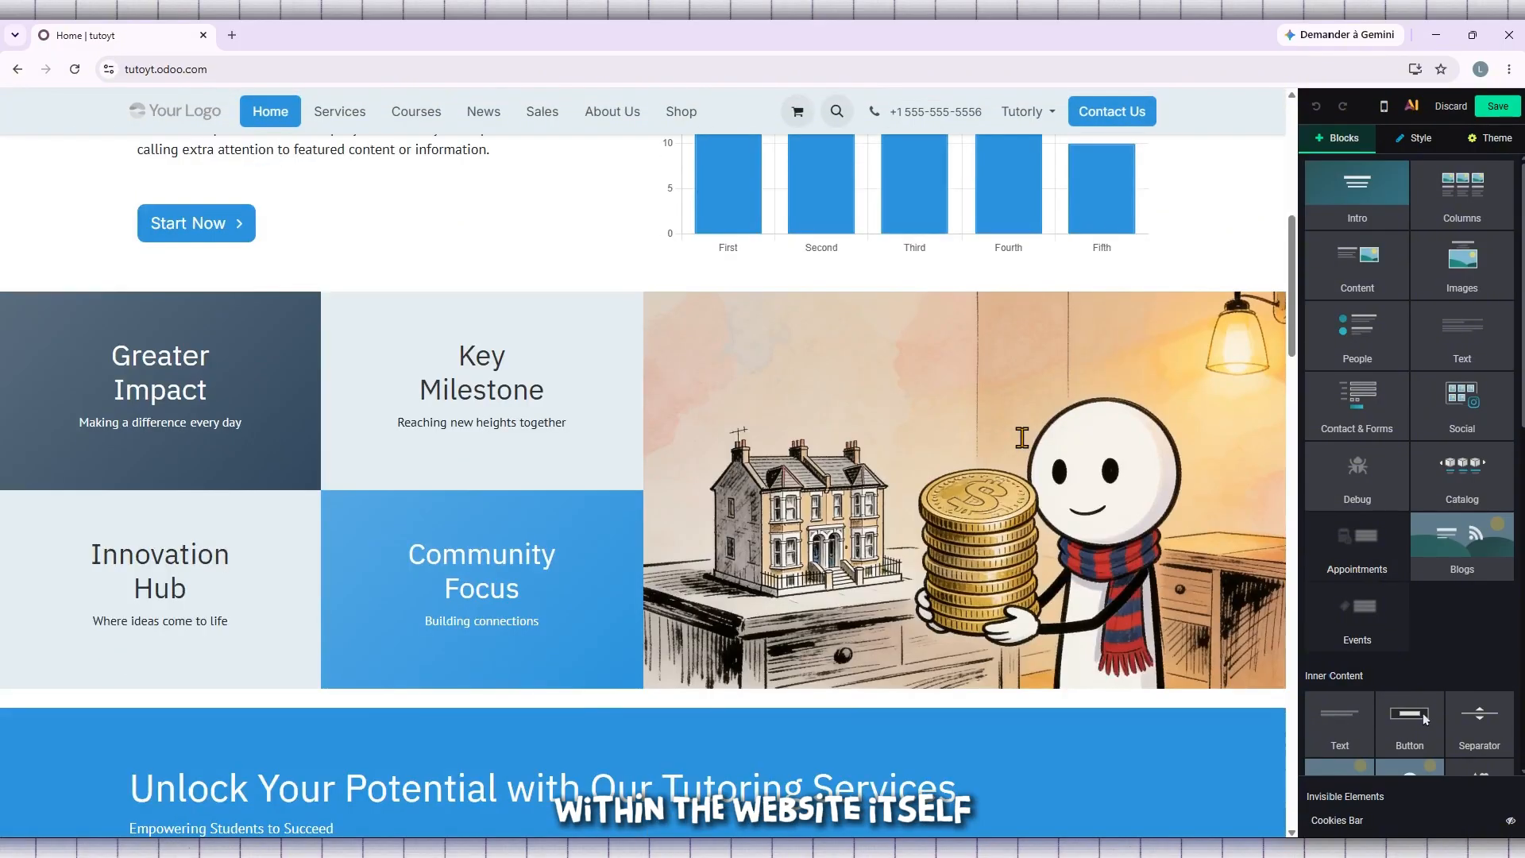
{"action": "scroll", "coordinate": [1022, 437], "scroll_direction": "down", "scroll_amount": 10}
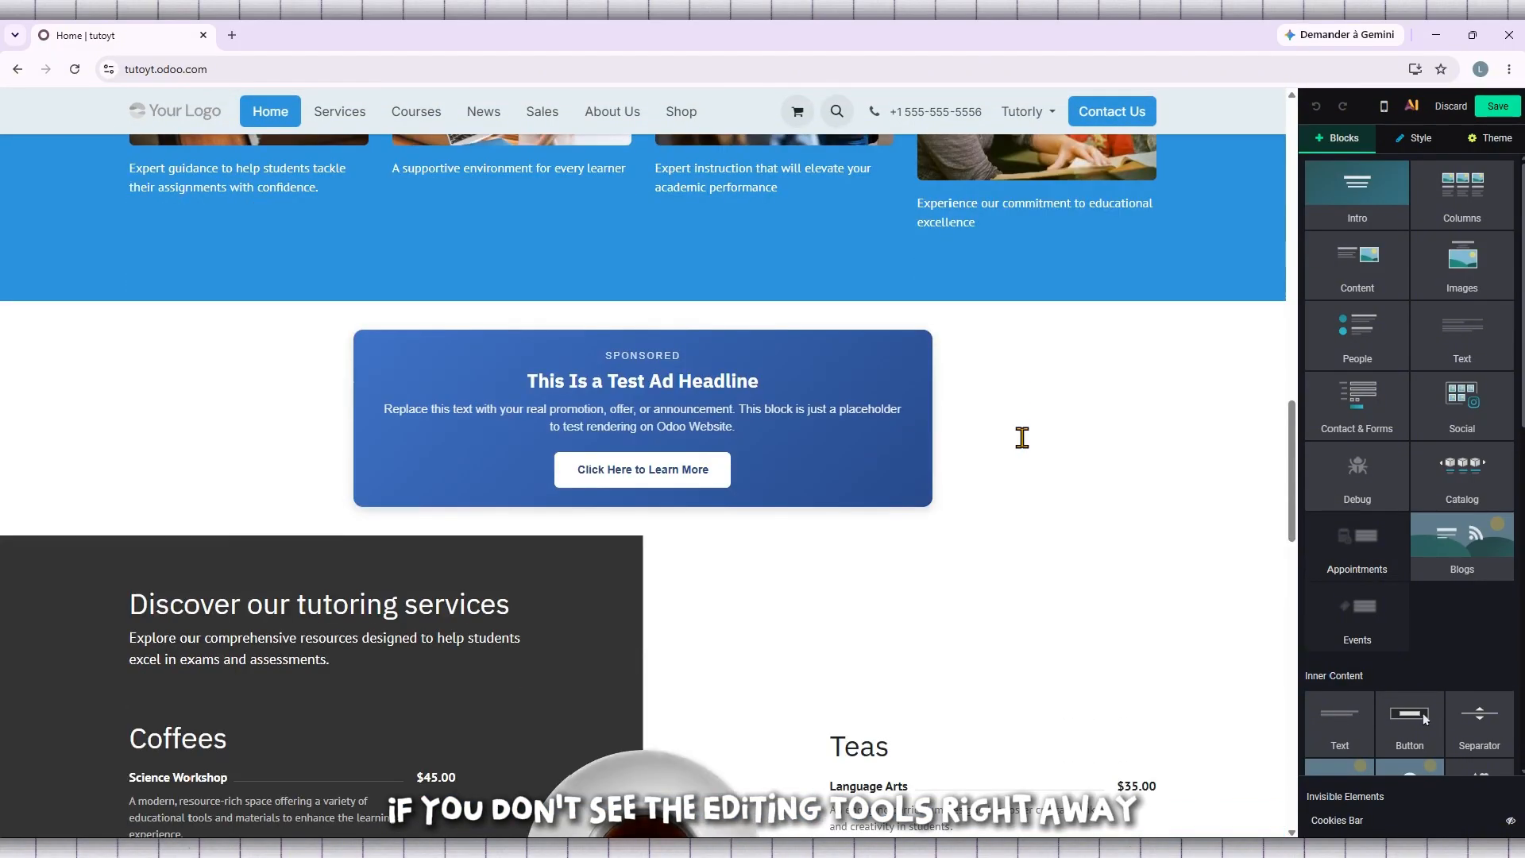
{"action": "scroll", "coordinate": [1022, 437], "scroll_direction": "down", "scroll_amount": 10}
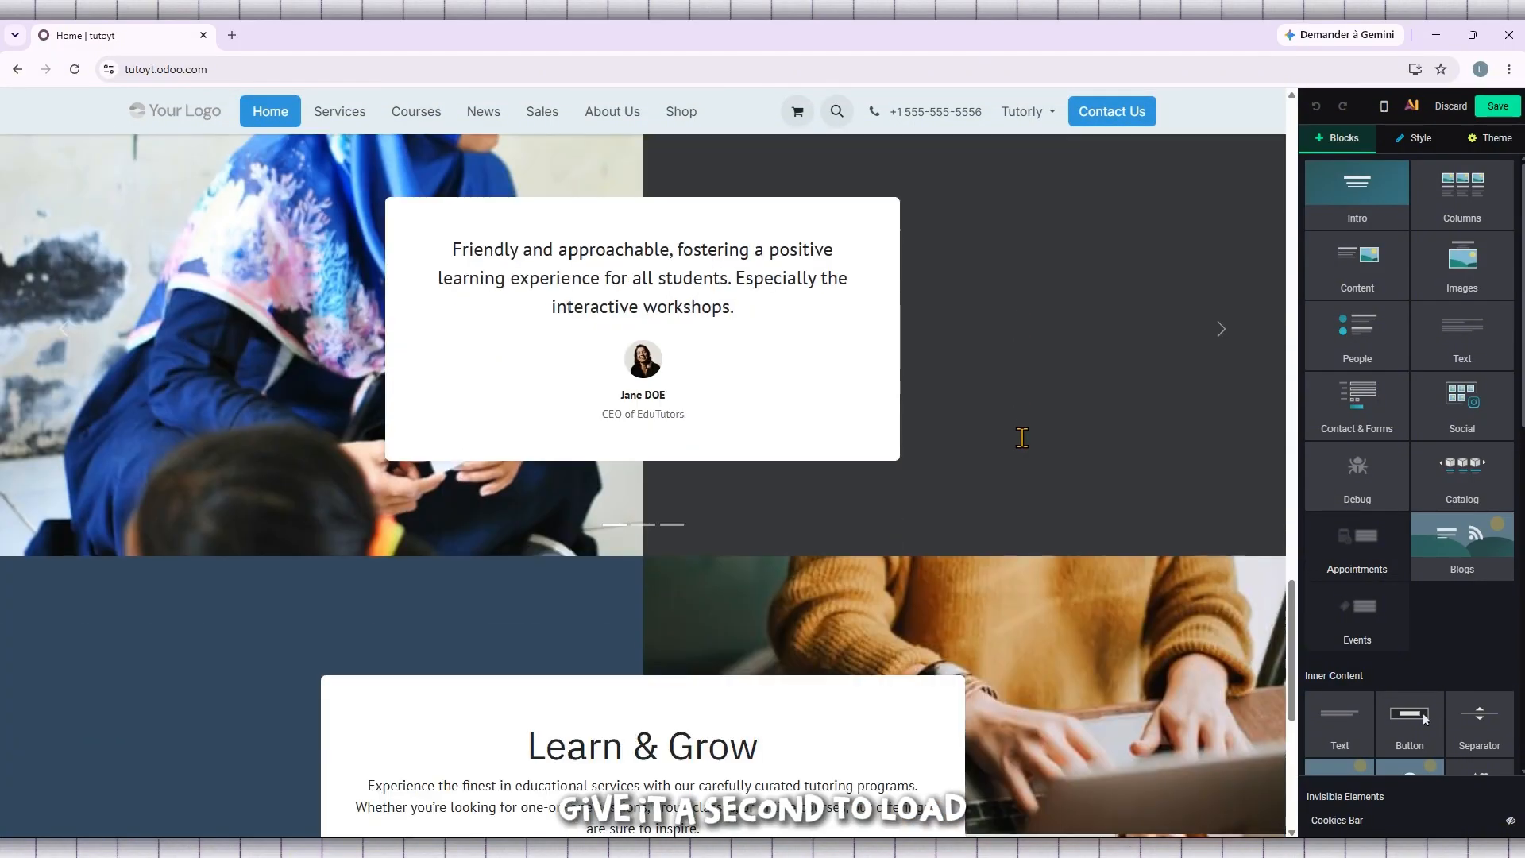
{"action": "scroll", "coordinate": [1022, 438], "scroll_direction": "down", "scroll_amount": 6}
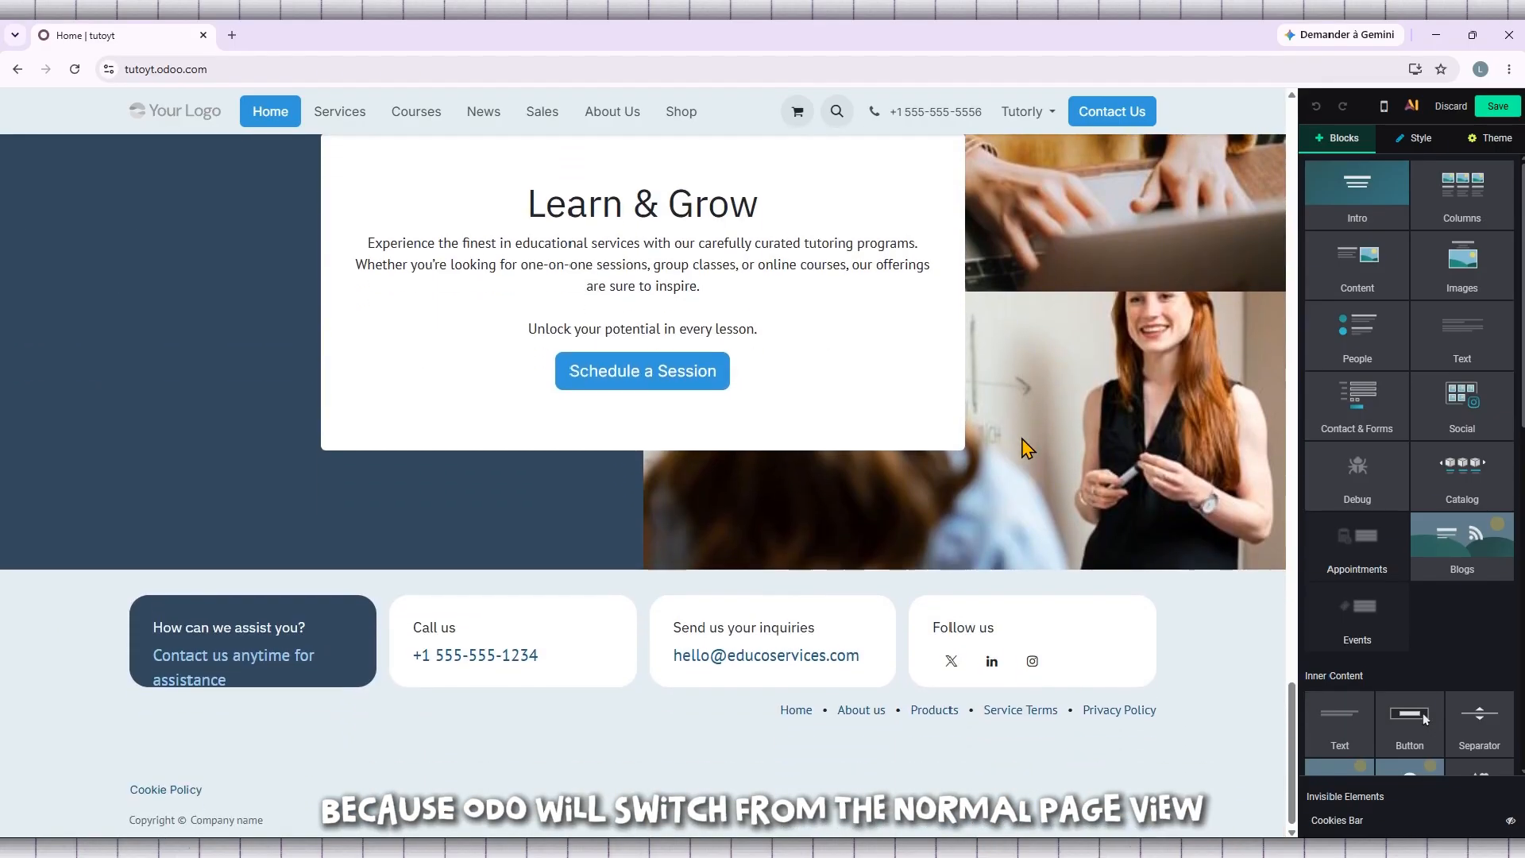
{"action": "scroll", "coordinate": [1022, 438], "scroll_direction": "up", "scroll_amount": 4}
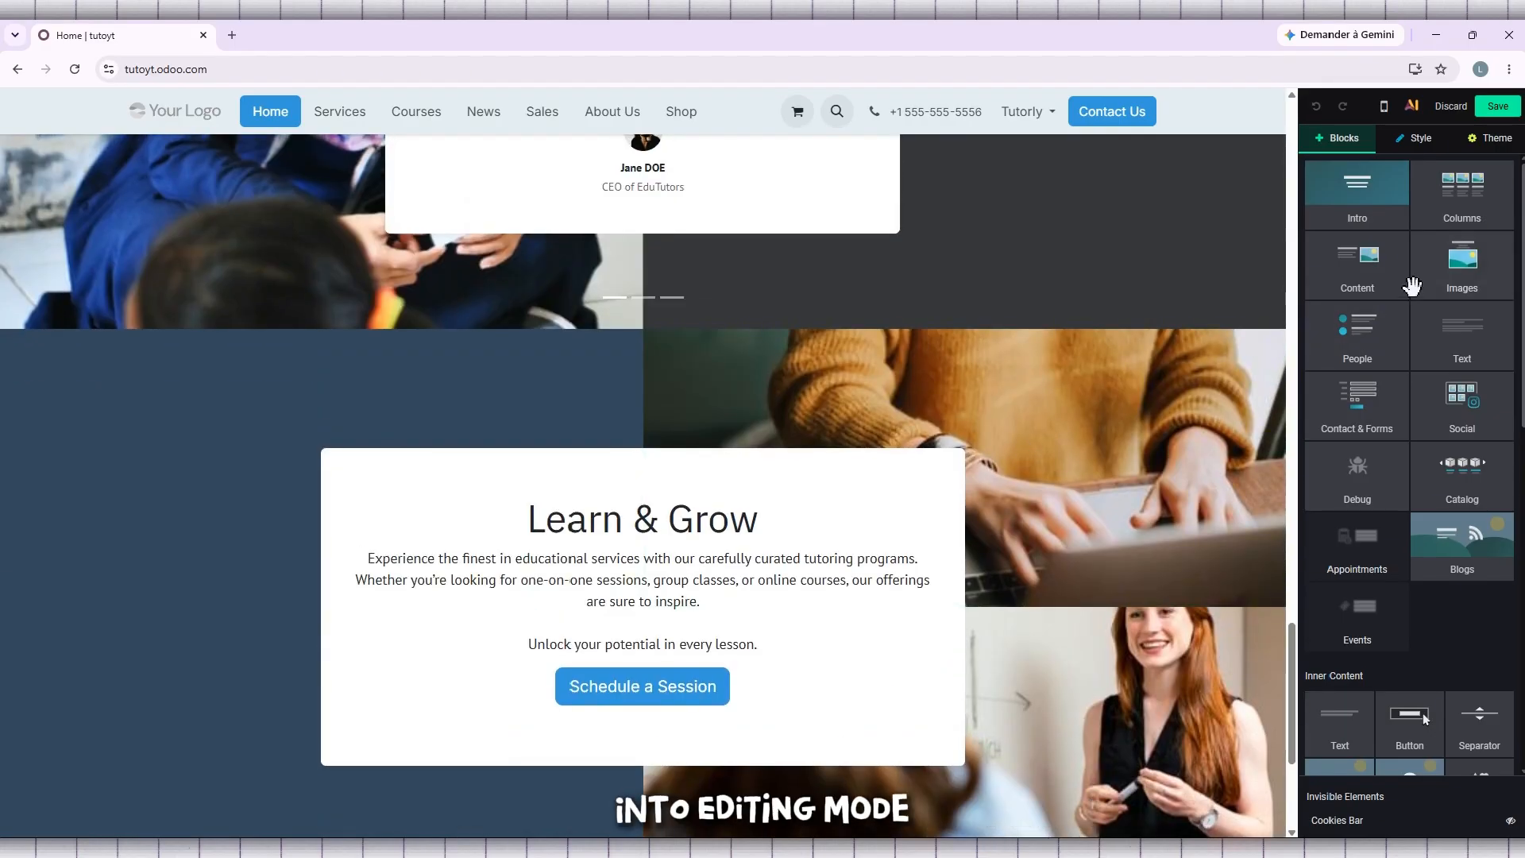
{"action": "scroll", "coordinate": [1436, 374], "scroll_direction": "down", "scroll_amount": 6}
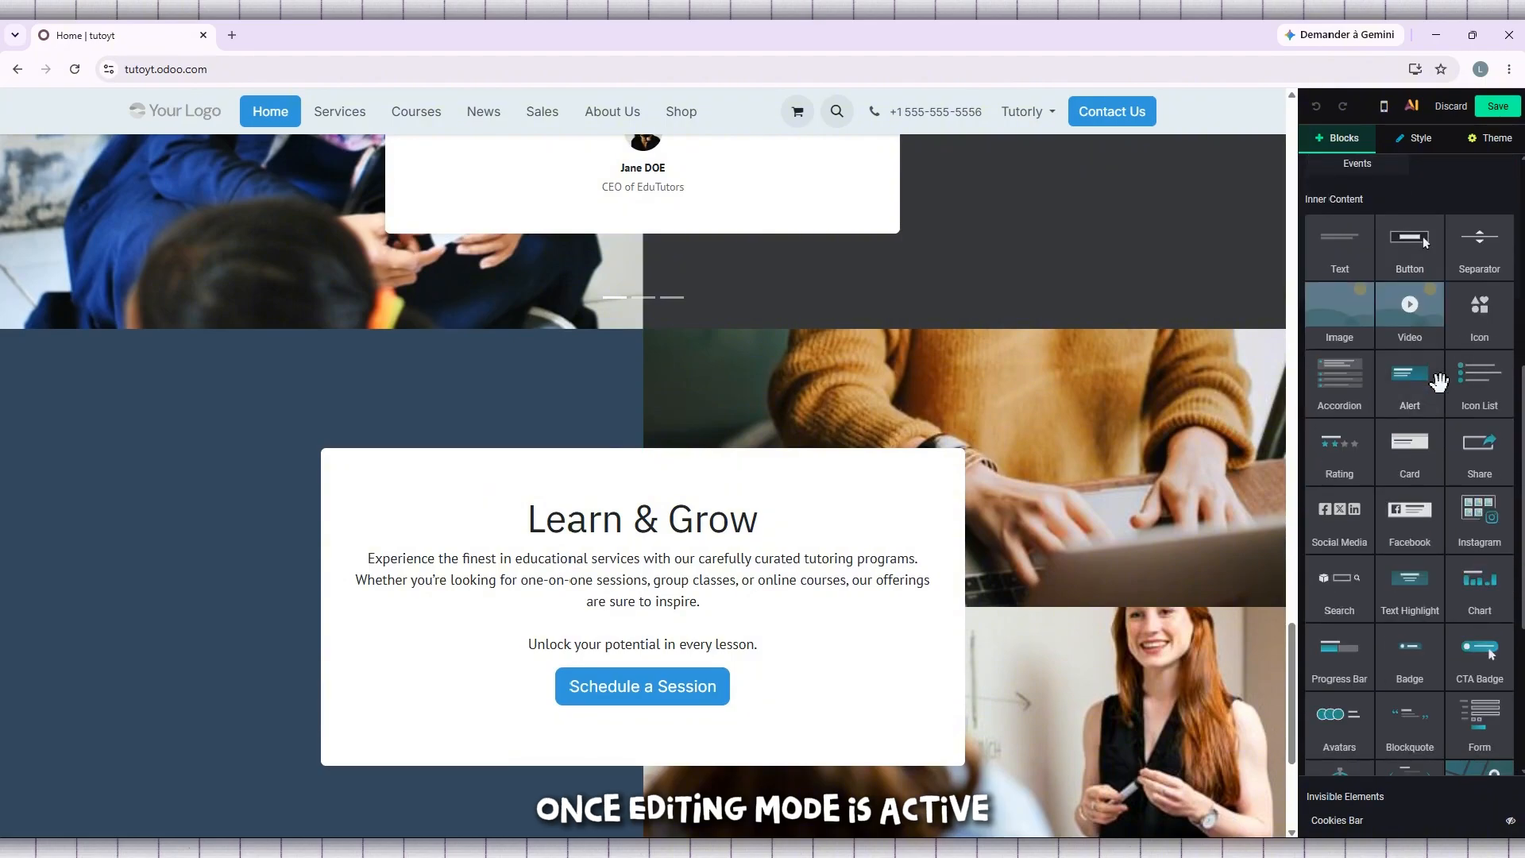
{"action": "scroll", "coordinate": [1439, 383], "scroll_direction": "up", "scroll_amount": 6}
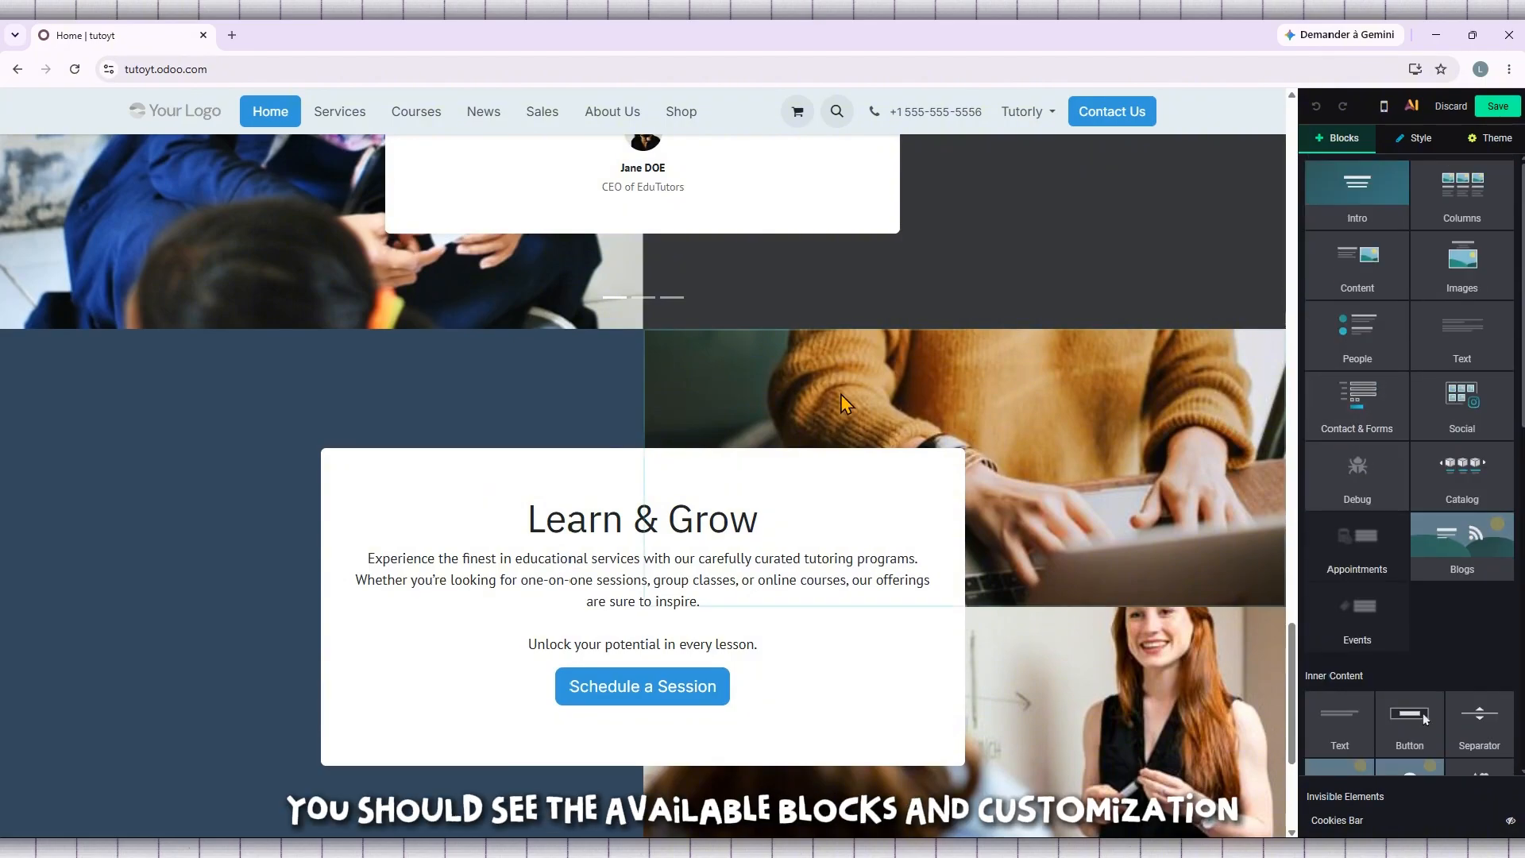
- Inspect the style options of the Learn & Grow section's image and the sponsored ad's Embed Code block, and return to the block library
{"action": "left_click", "coordinate": [832, 394]}
{"action": "scroll", "coordinate": [743, 395], "scroll_direction": "up", "scroll_amount": 10}
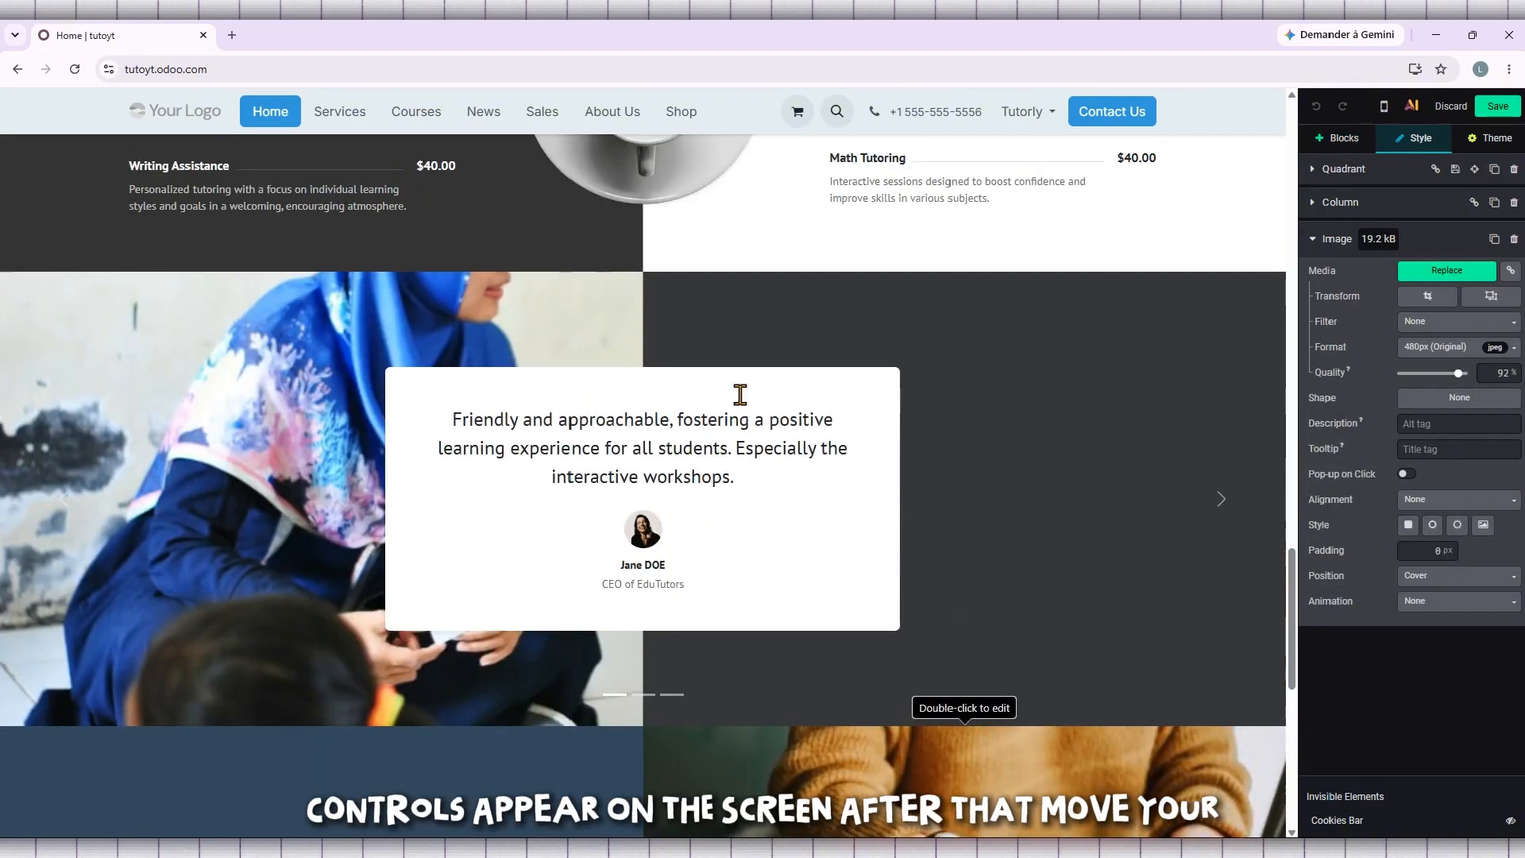
{"action": "scroll", "coordinate": [741, 395], "scroll_direction": "up", "scroll_amount": 4}
{"action": "left_click", "coordinate": [1039, 395]}
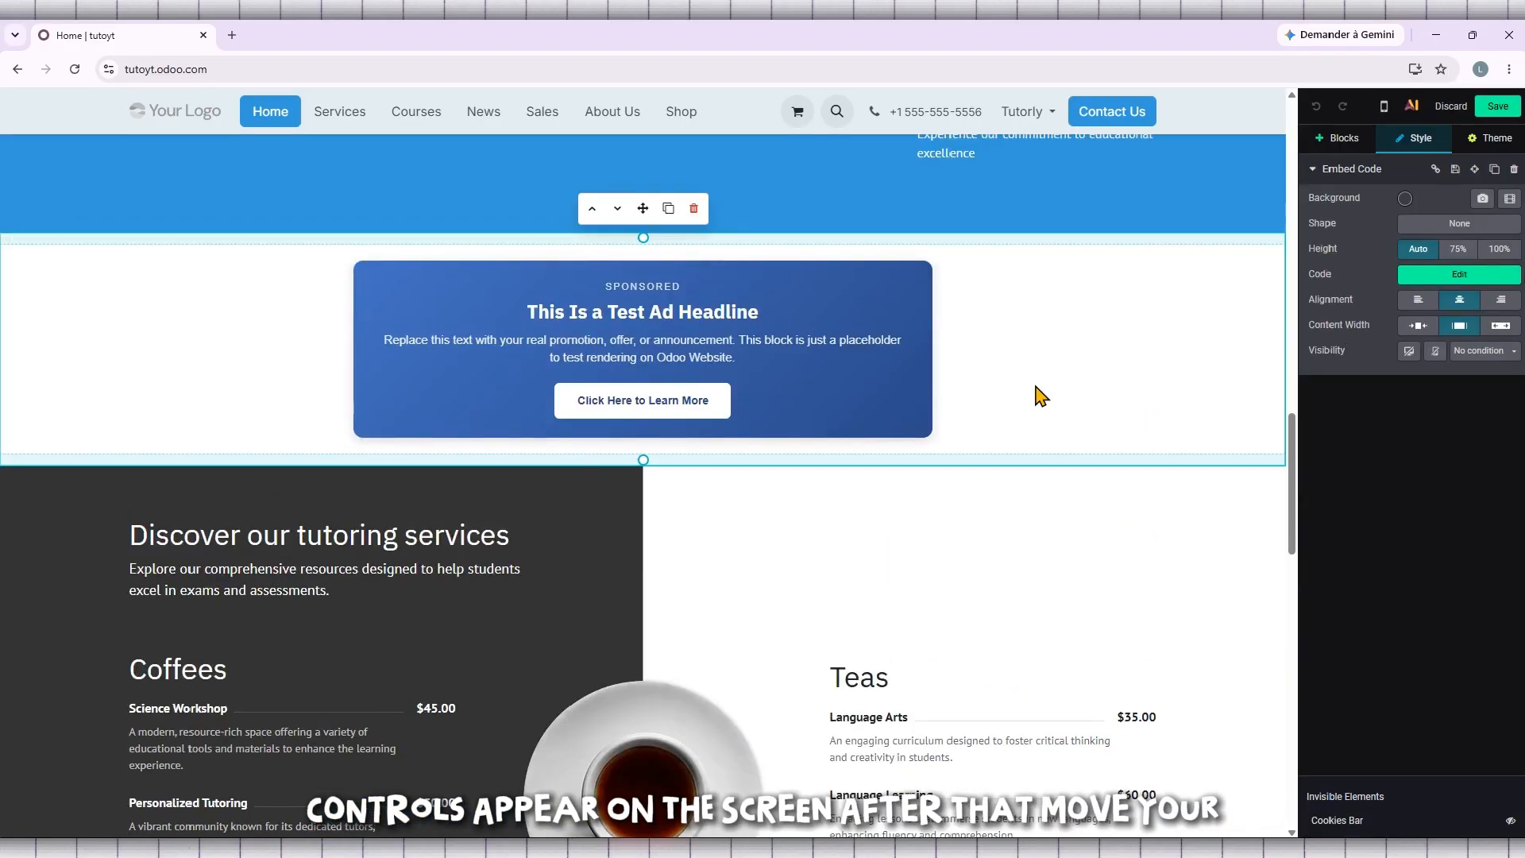
{"action": "left_click", "coordinate": [1345, 140]}
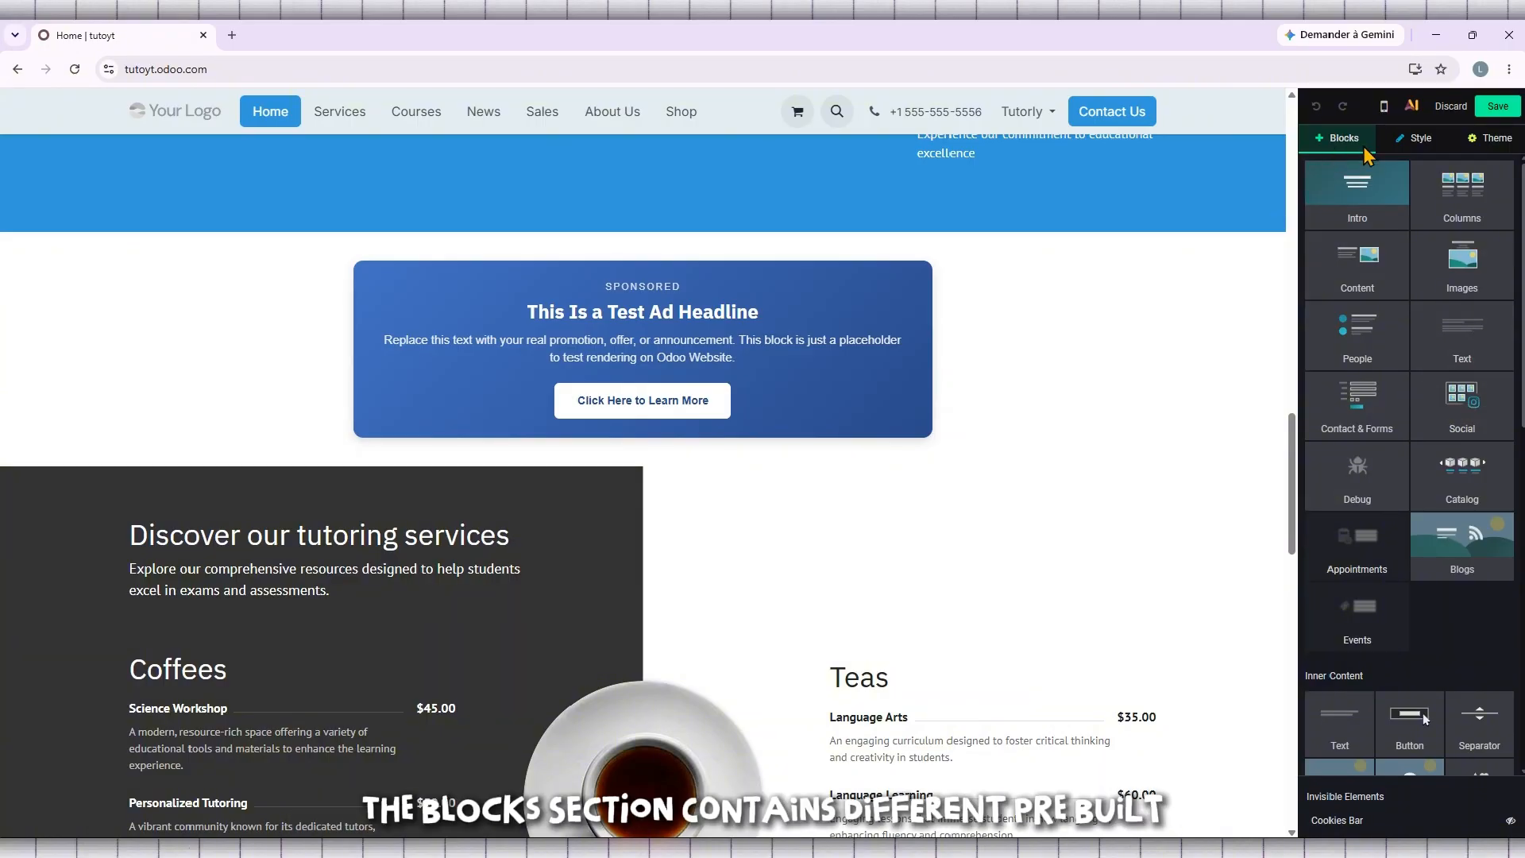
{"action": "left_click", "coordinate": [1439, 140]}
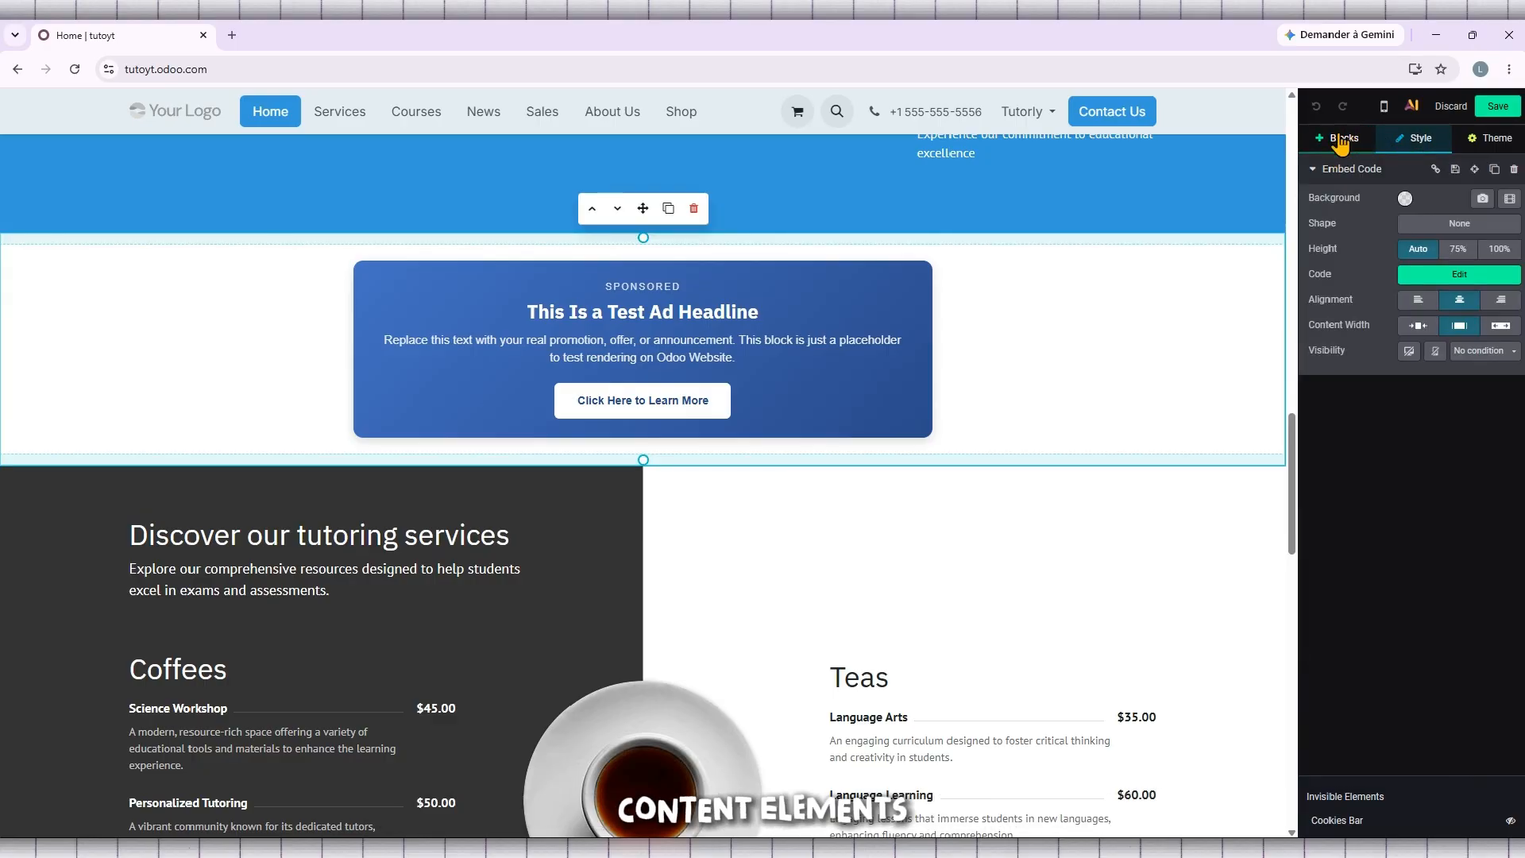
{"action": "left_click", "coordinate": [1360, 145]}
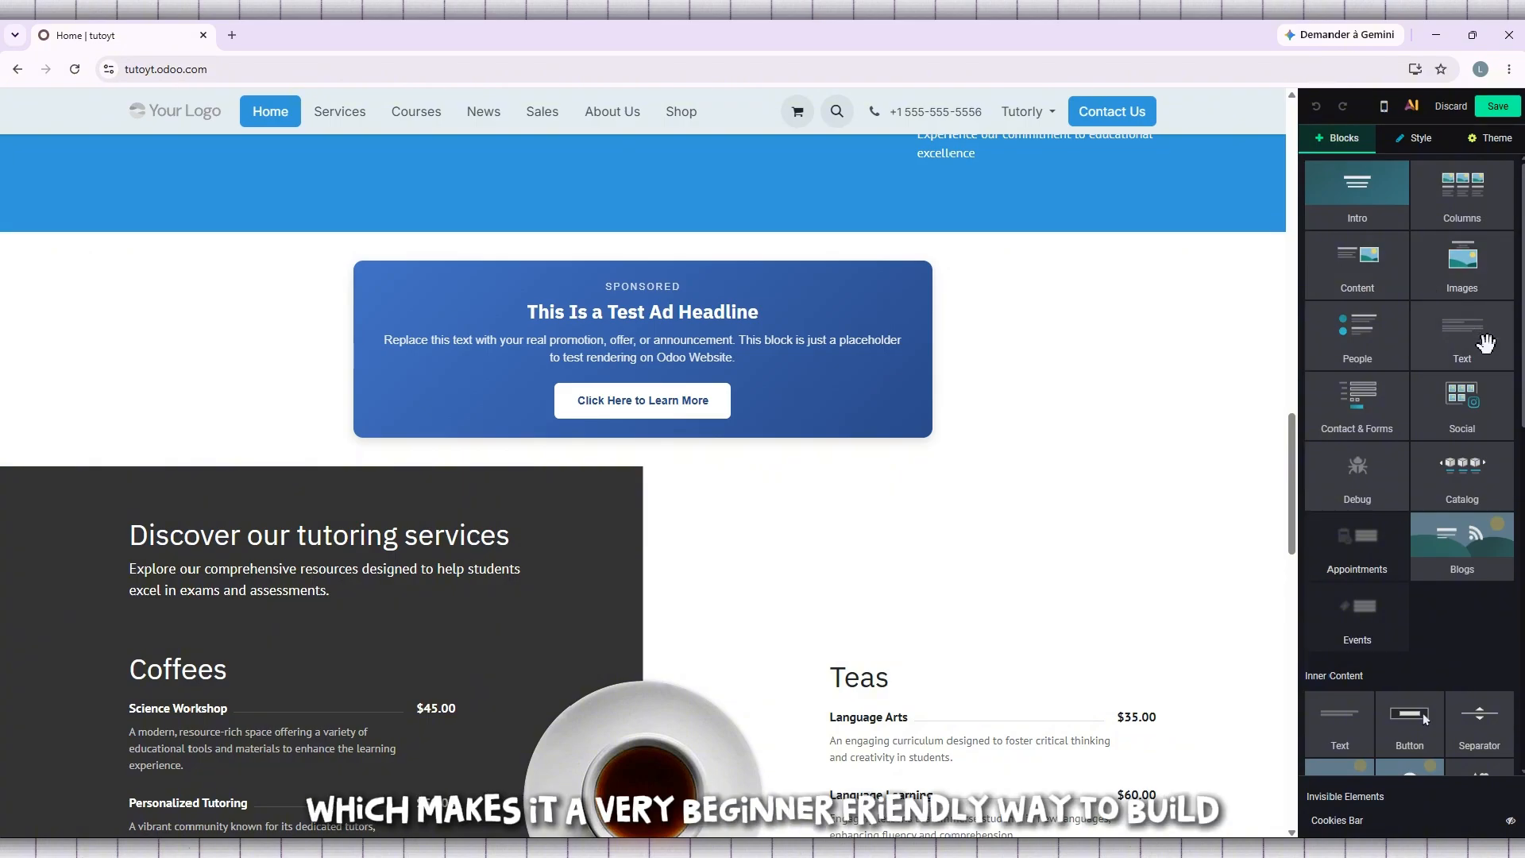
{"action": "scroll", "coordinate": [1016, 353], "scroll_direction": "down", "scroll_amount": 4}
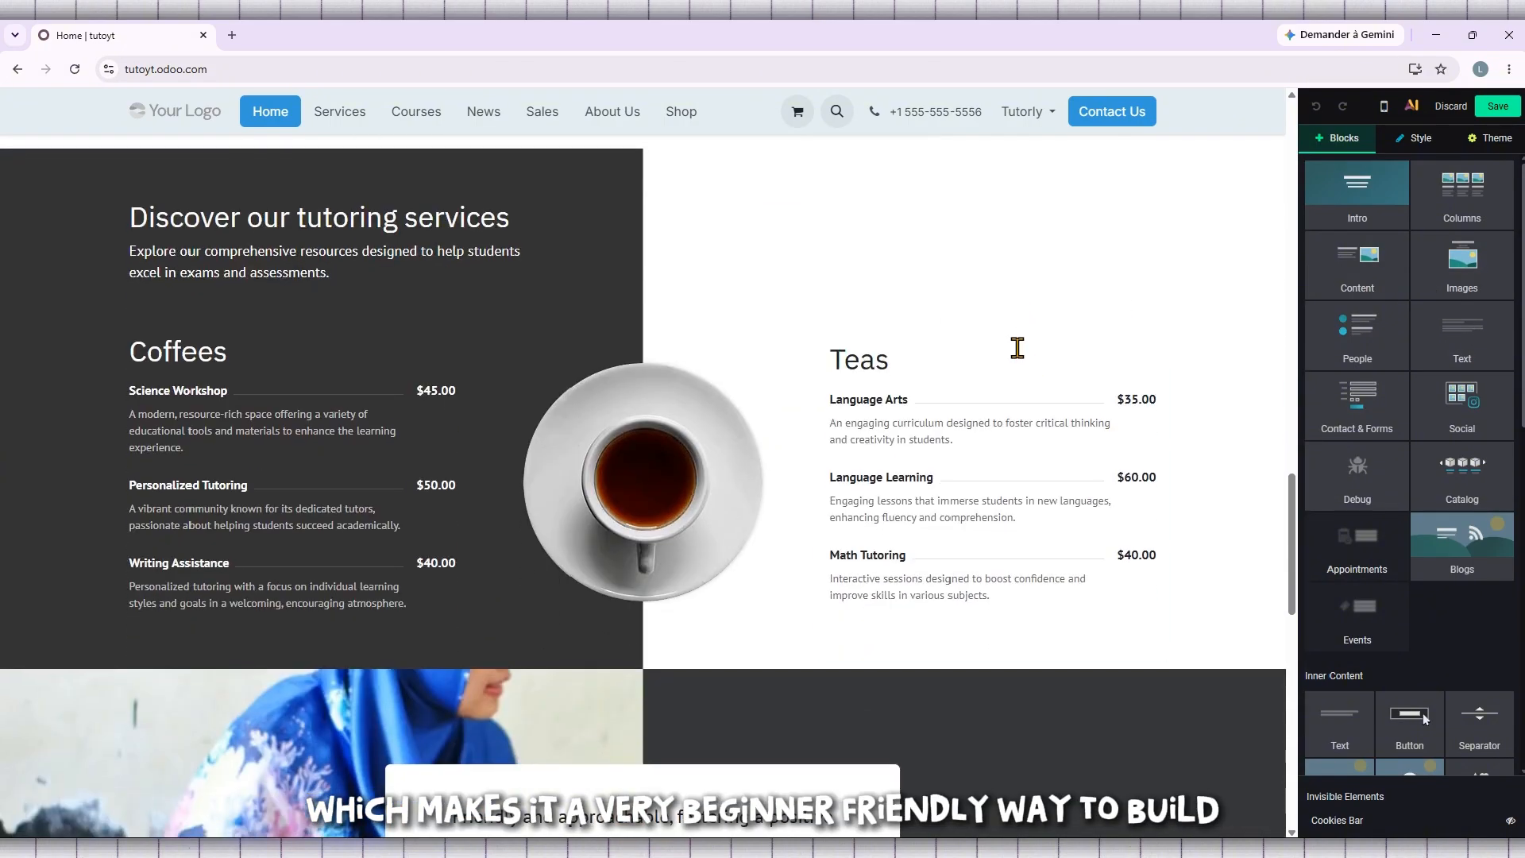
{"action": "scroll", "coordinate": [1016, 346], "scroll_direction": "up", "scroll_amount": 10}
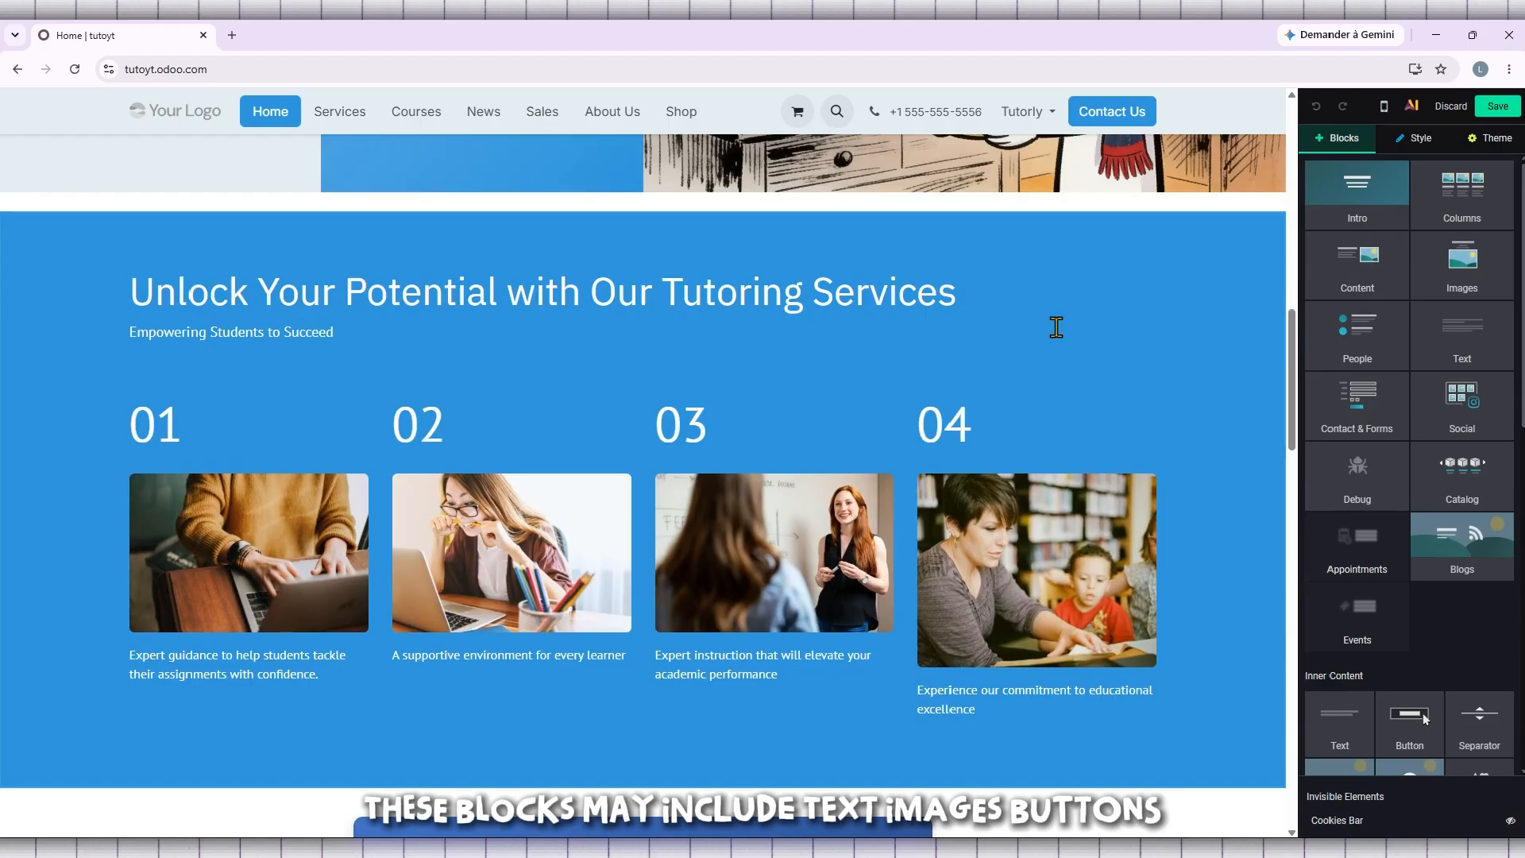
{"action": "scroll", "coordinate": [1056, 327], "scroll_direction": "up", "scroll_amount": 3}
{"action": "scroll", "coordinate": [1049, 326], "scroll_direction": "down", "scroll_amount": 1}
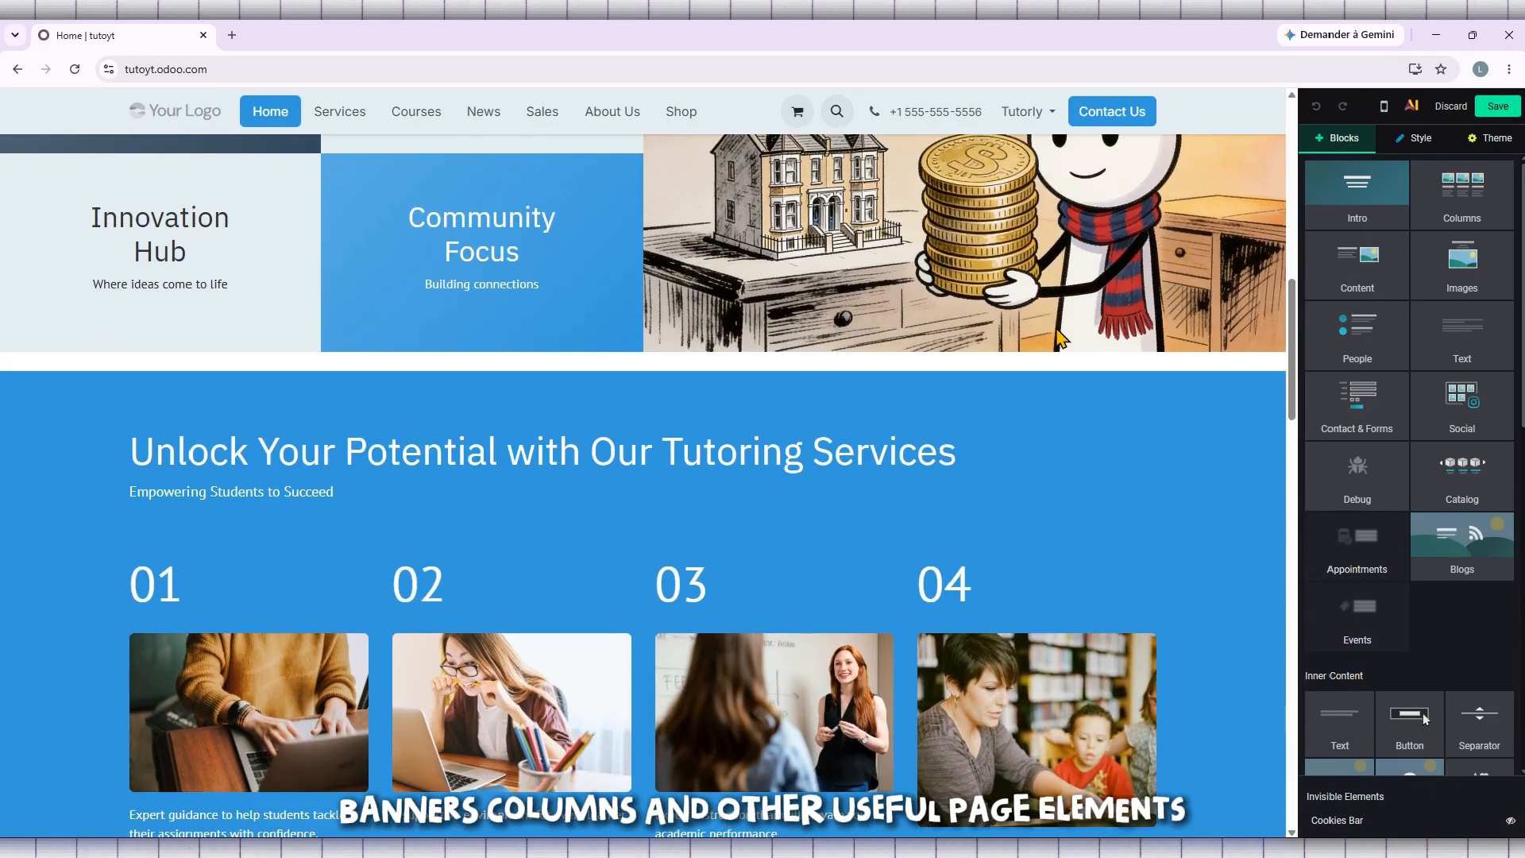
{"action": "scroll", "coordinate": [1063, 340], "scroll_direction": "up", "scroll_amount": 2}
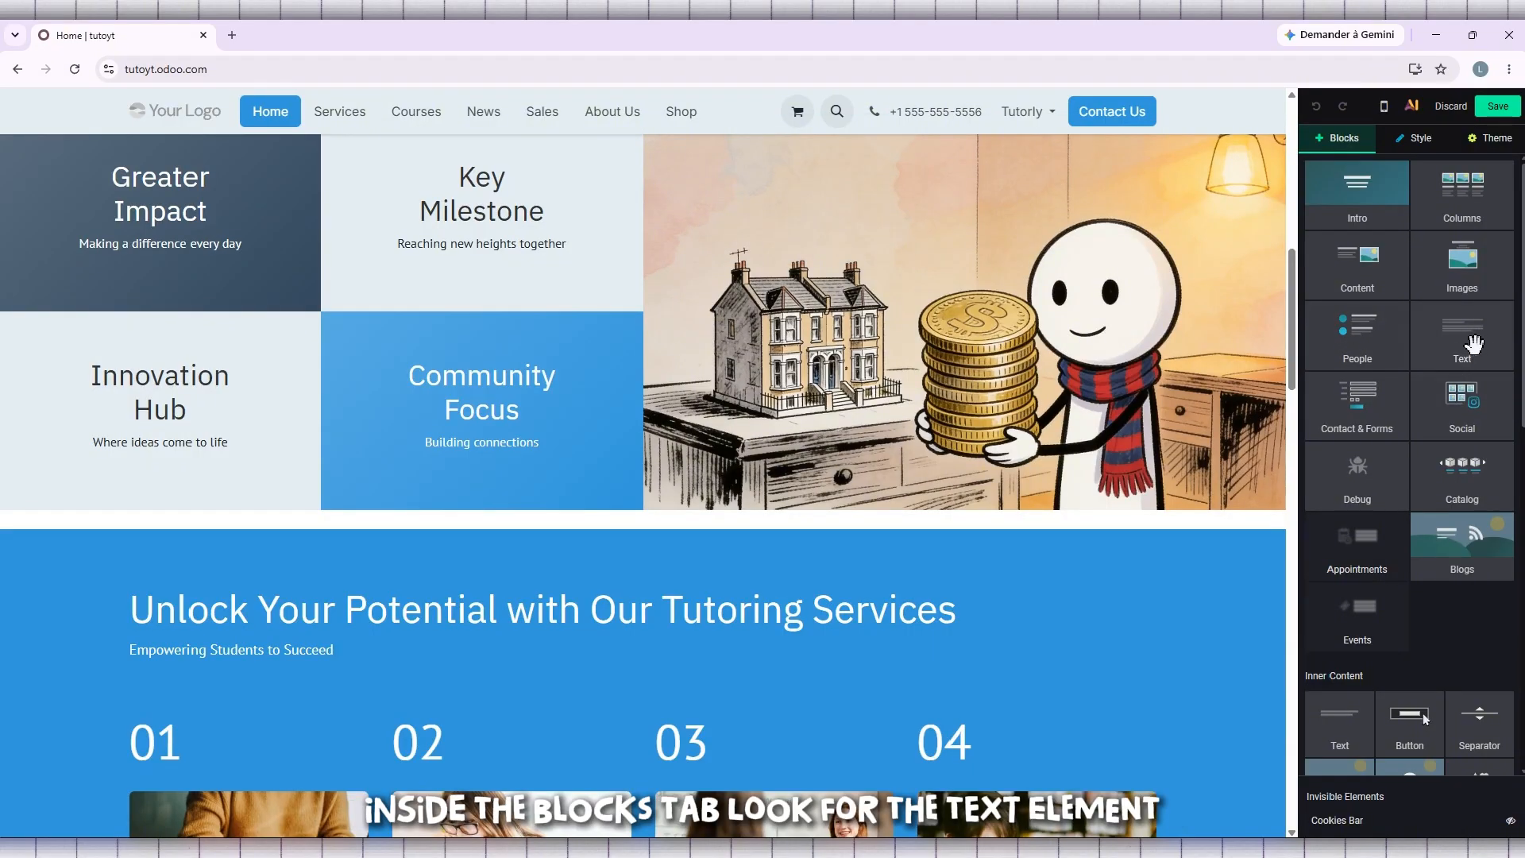
{"action": "mouse_move", "coordinate": [1464, 340]}
{"action": "left_mouse_down"}
{"action": "mouse_move", "coordinate": [1430, 340]}
{"action": "mouse_move", "coordinate": [1488, 337]}
{"action": "mouse_move", "coordinate": [1462, 348]}
{"action": "mouse_move", "coordinate": [1465, 320]}
{"action": "mouse_move", "coordinate": [1455, 359]}
{"action": "mouse_move", "coordinate": [1463, 344]}
{"action": "left_mouse_up"}
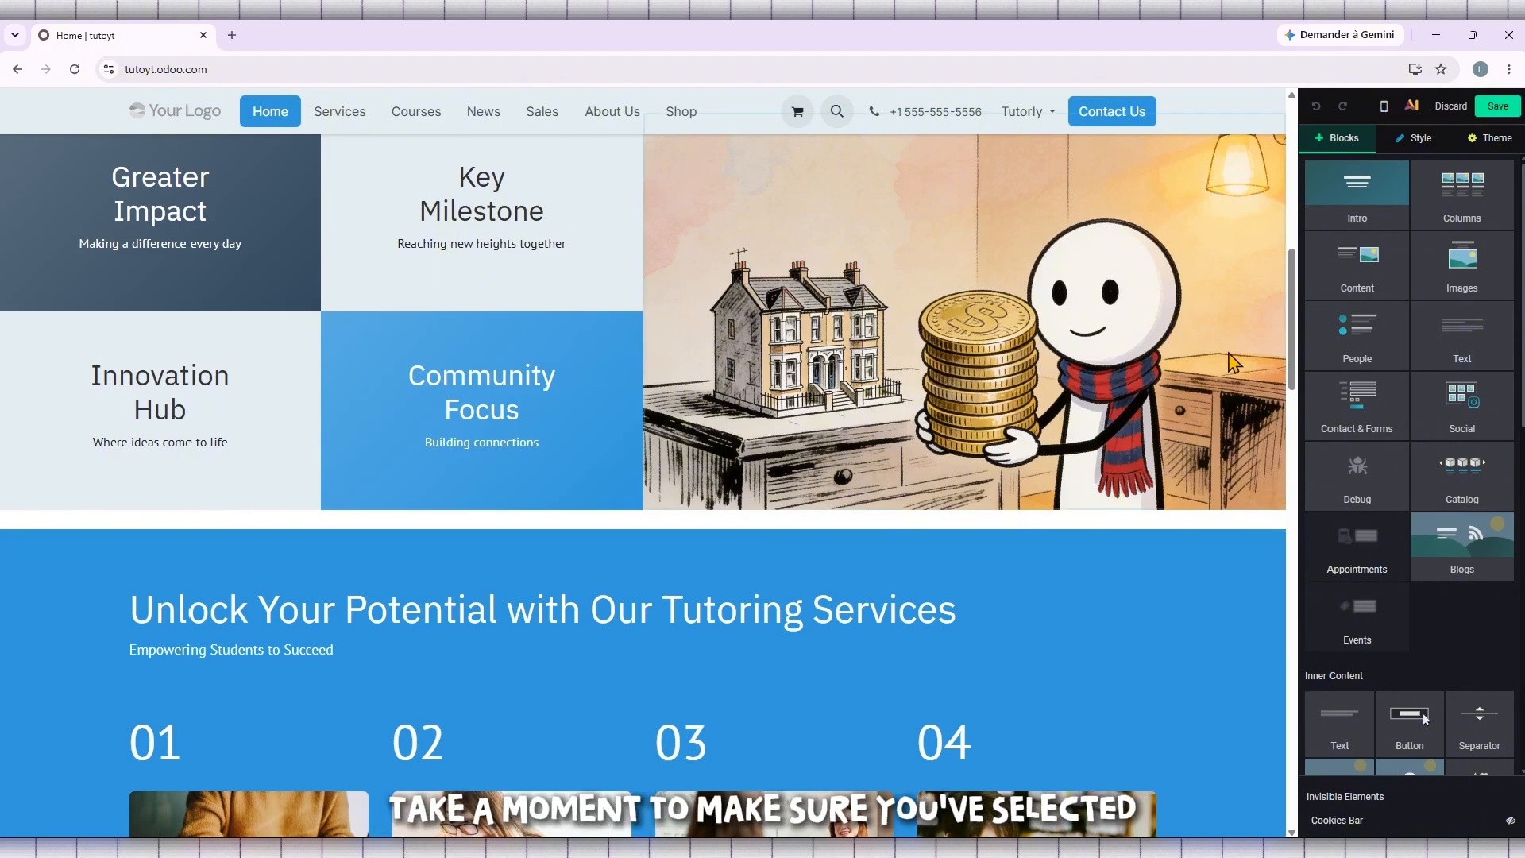
{"action": "scroll", "coordinate": [1229, 359], "scroll_direction": "up", "scroll_amount": 3}
{"action": "scroll", "coordinate": [1230, 360], "scroll_direction": "down", "scroll_amount": 2}
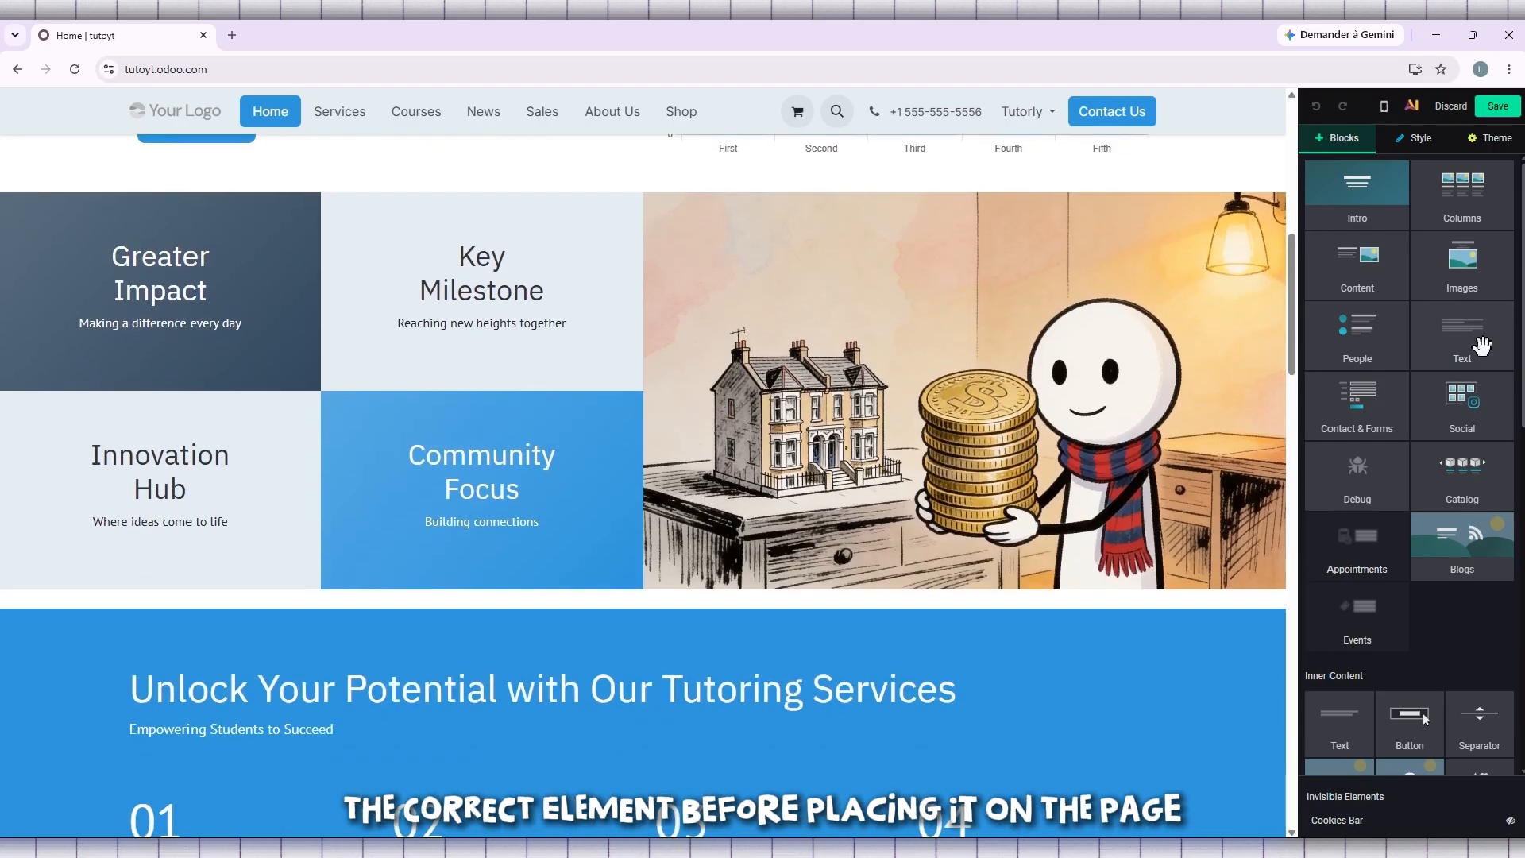
- Try placing a Text block above the "Unlock Your Potential with Our Tutoring Services" section, browse the offered text designs, and leave without inserting one
{"action": "left_click_drag", "start_coordinate": [1465, 346], "coordinate": [570, 631]}
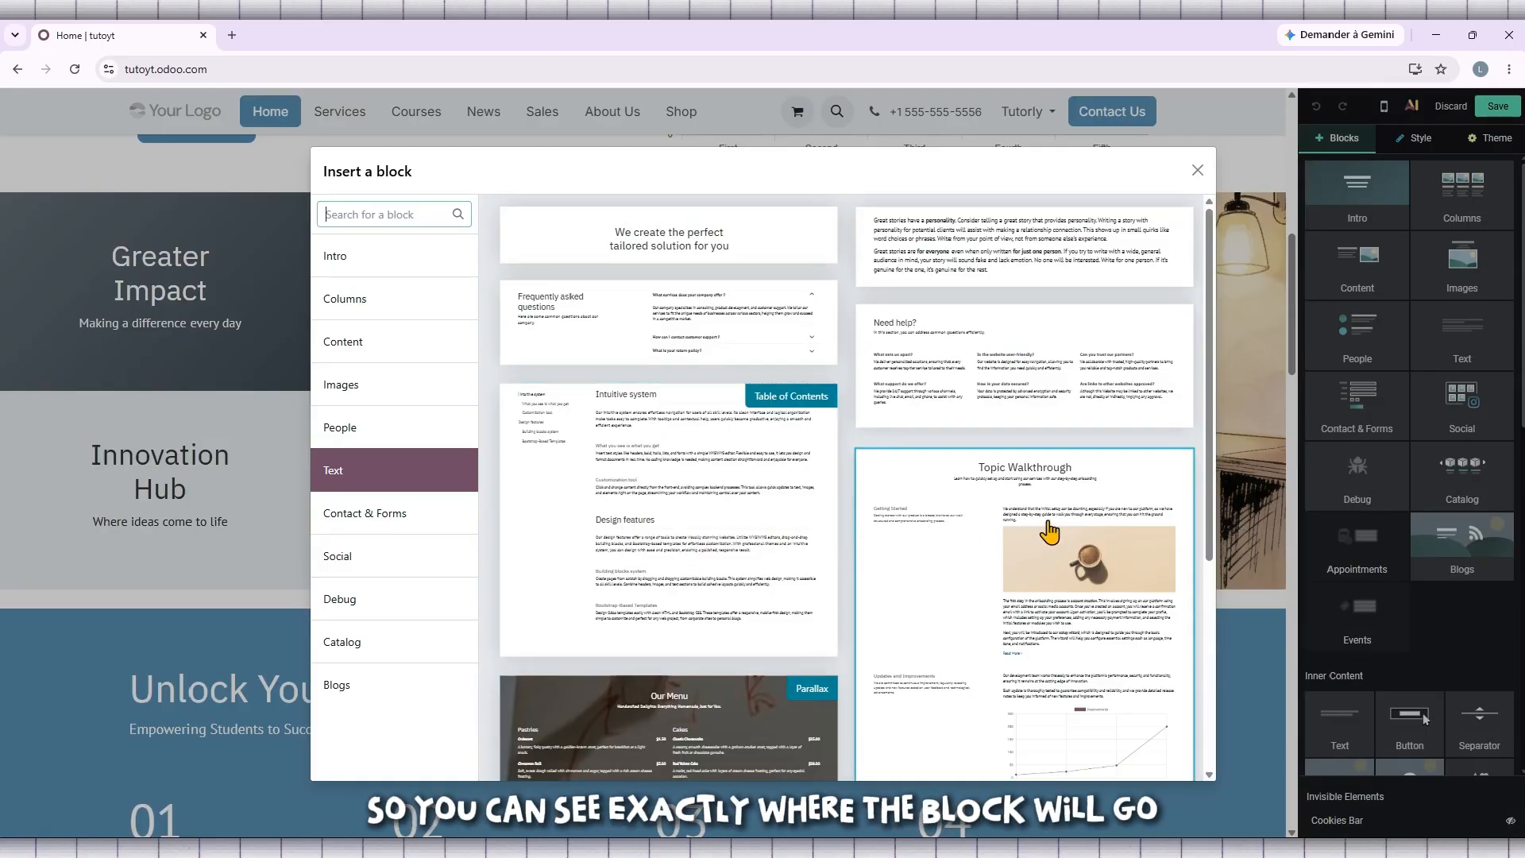
{"action": "left_click", "coordinate": [1195, 170]}
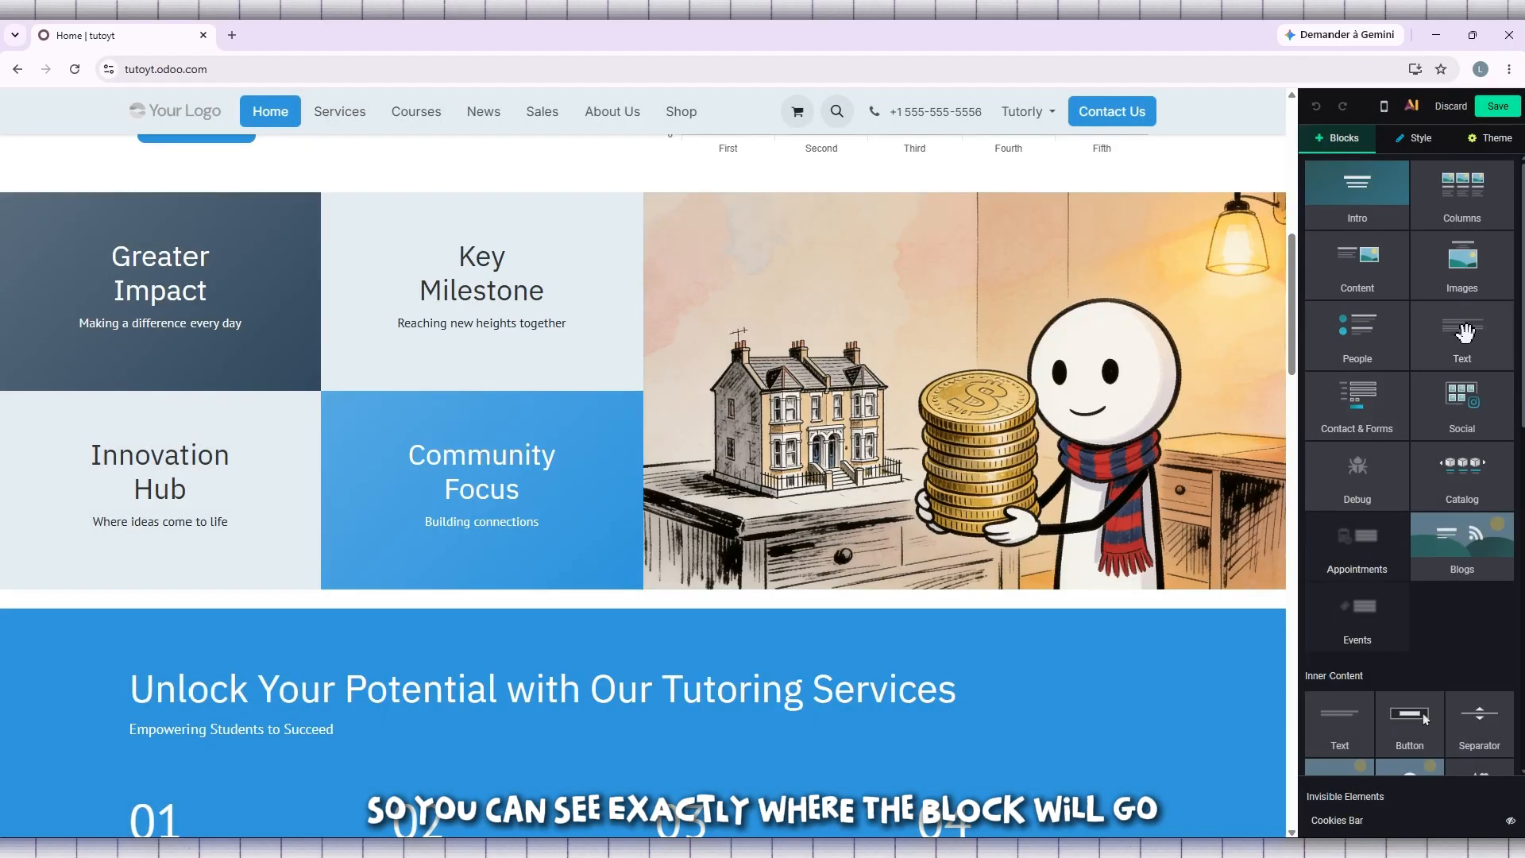
{"action": "left_click_drag", "start_coordinate": [1465, 332], "coordinate": [582, 624]}
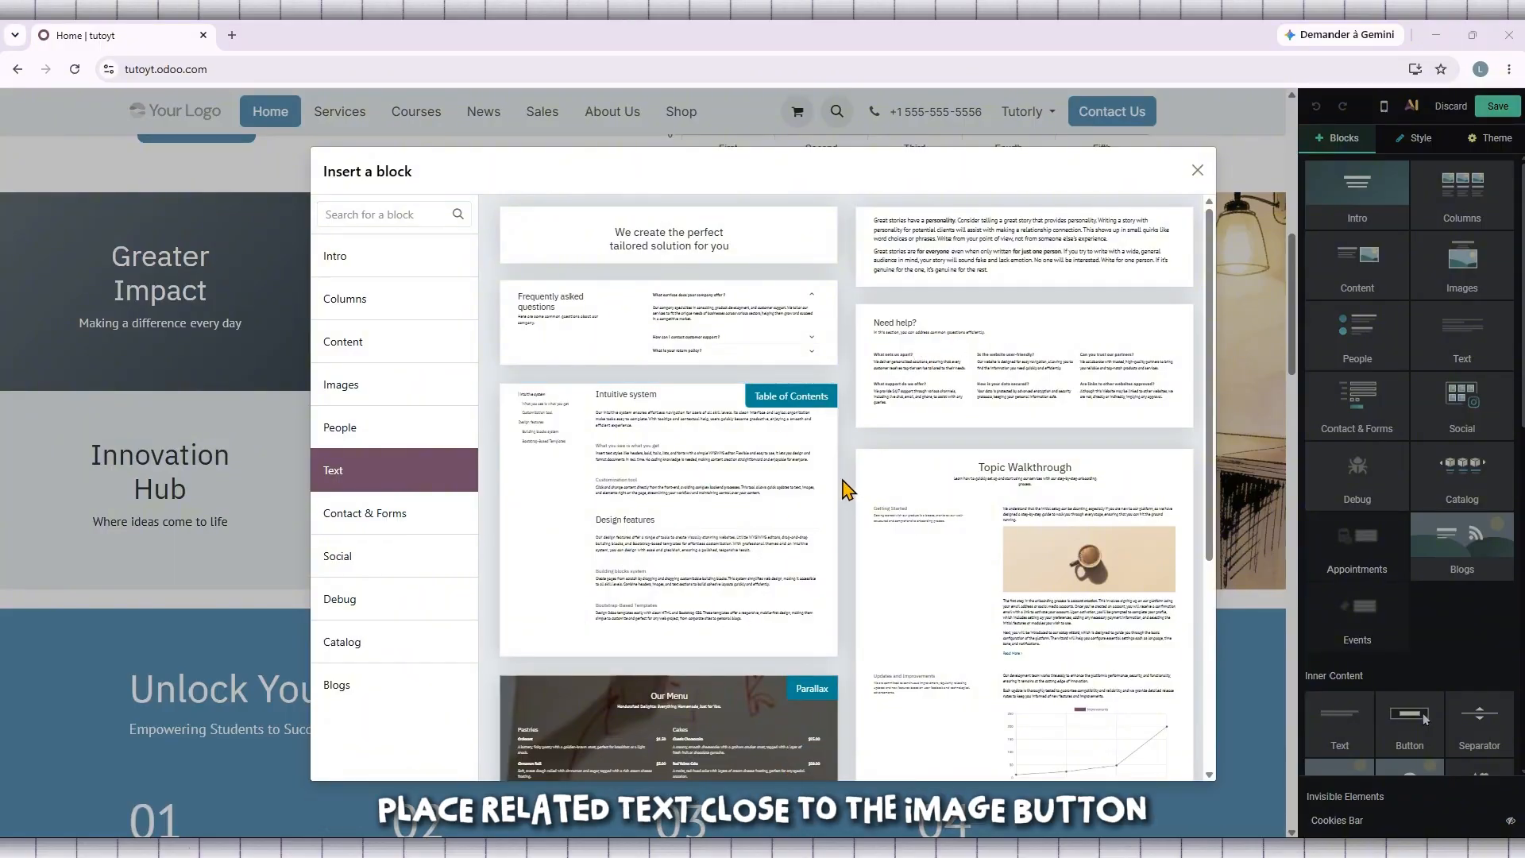
{"action": "scroll", "coordinate": [845, 489], "scroll_direction": "down", "scroll_amount": 3}
{"action": "scroll", "coordinate": [845, 488], "scroll_direction": "down", "scroll_amount": 1}
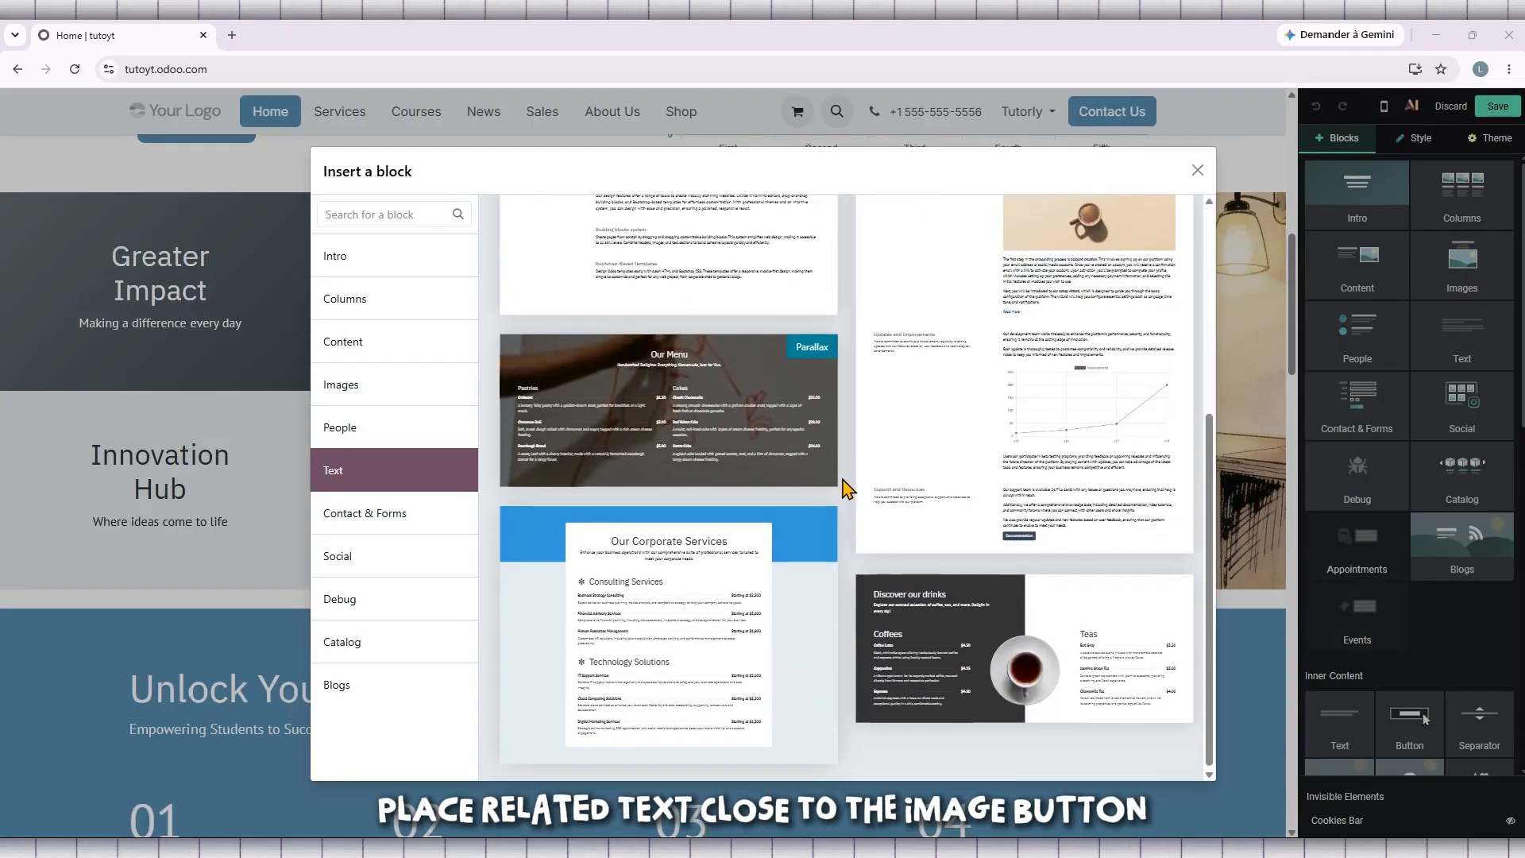
{"action": "scroll", "coordinate": [1066, 385], "scroll_direction": "up", "scroll_amount": 4}
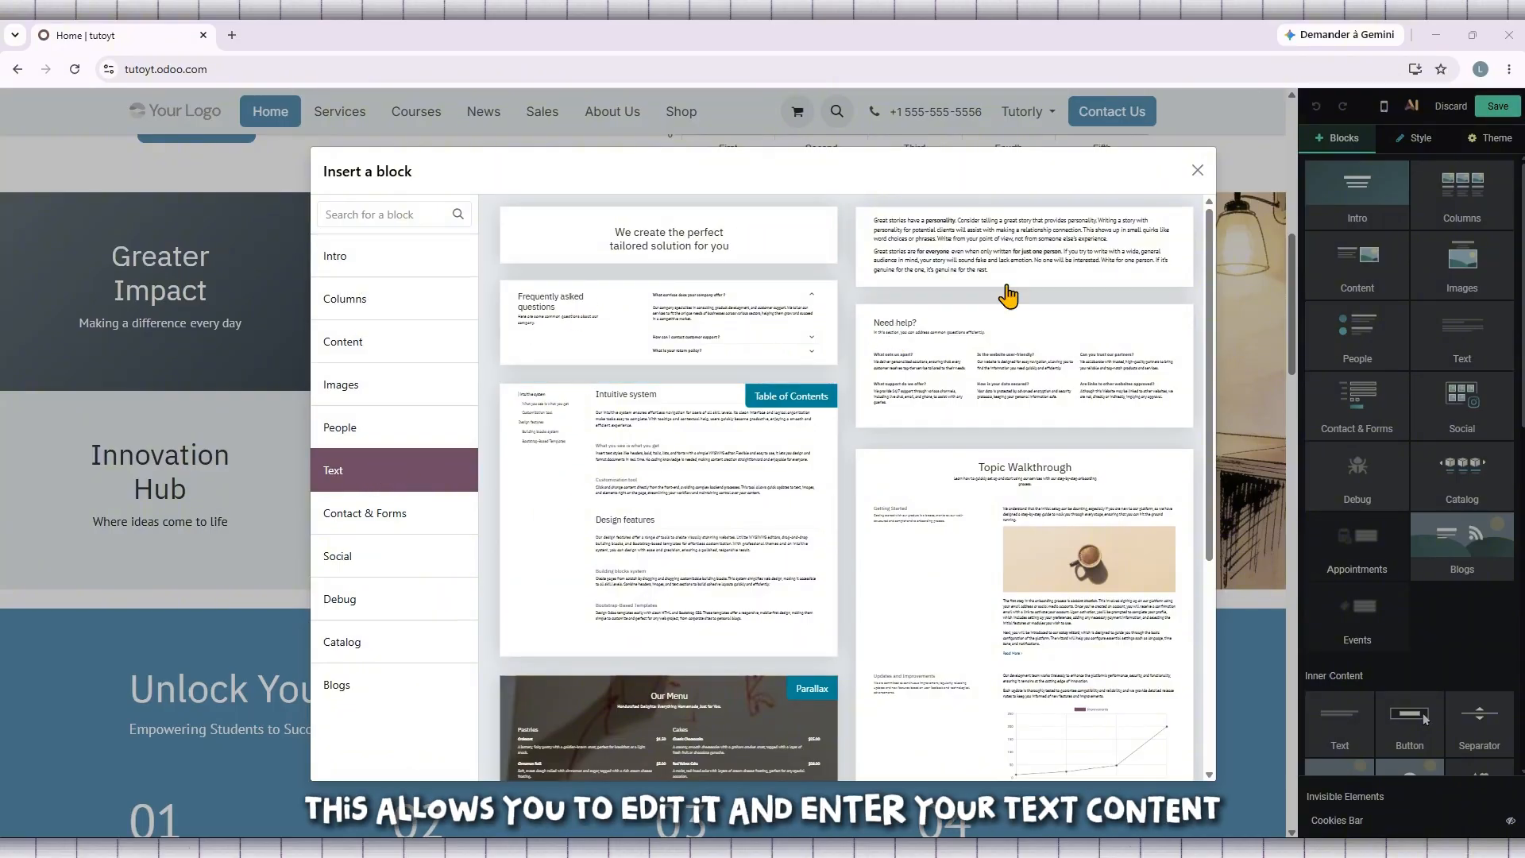
{"action": "left_click", "coordinate": [1197, 170]}
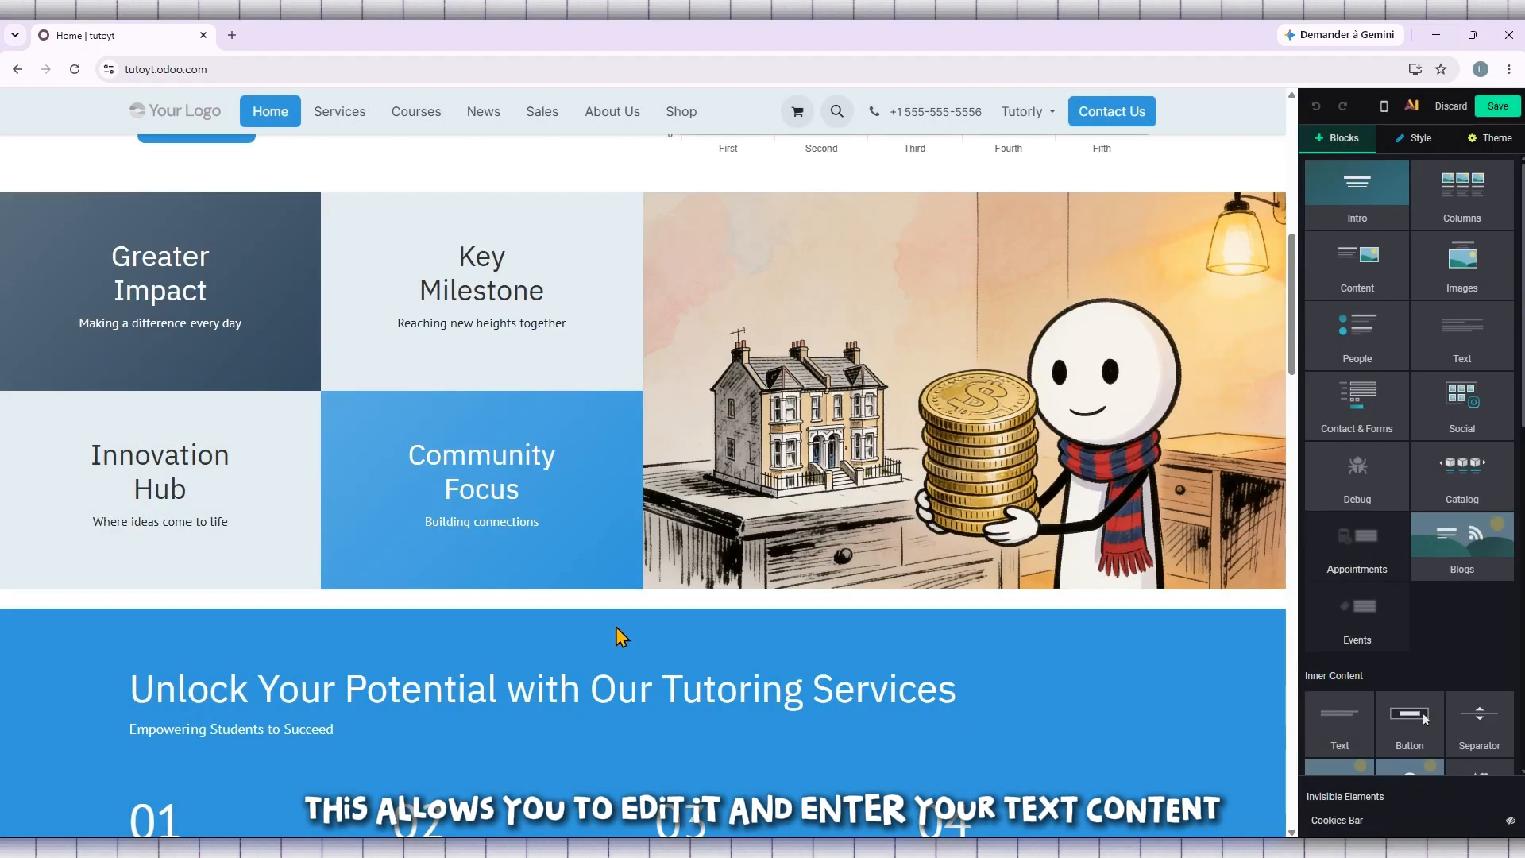
- Insert the "Our Corporate Services" text design above the "Unlock Your Potential with Our Tutoring Services" section and look over its content
{"action": "left_click_drag", "start_coordinate": [1458, 329], "coordinate": [556, 608]}
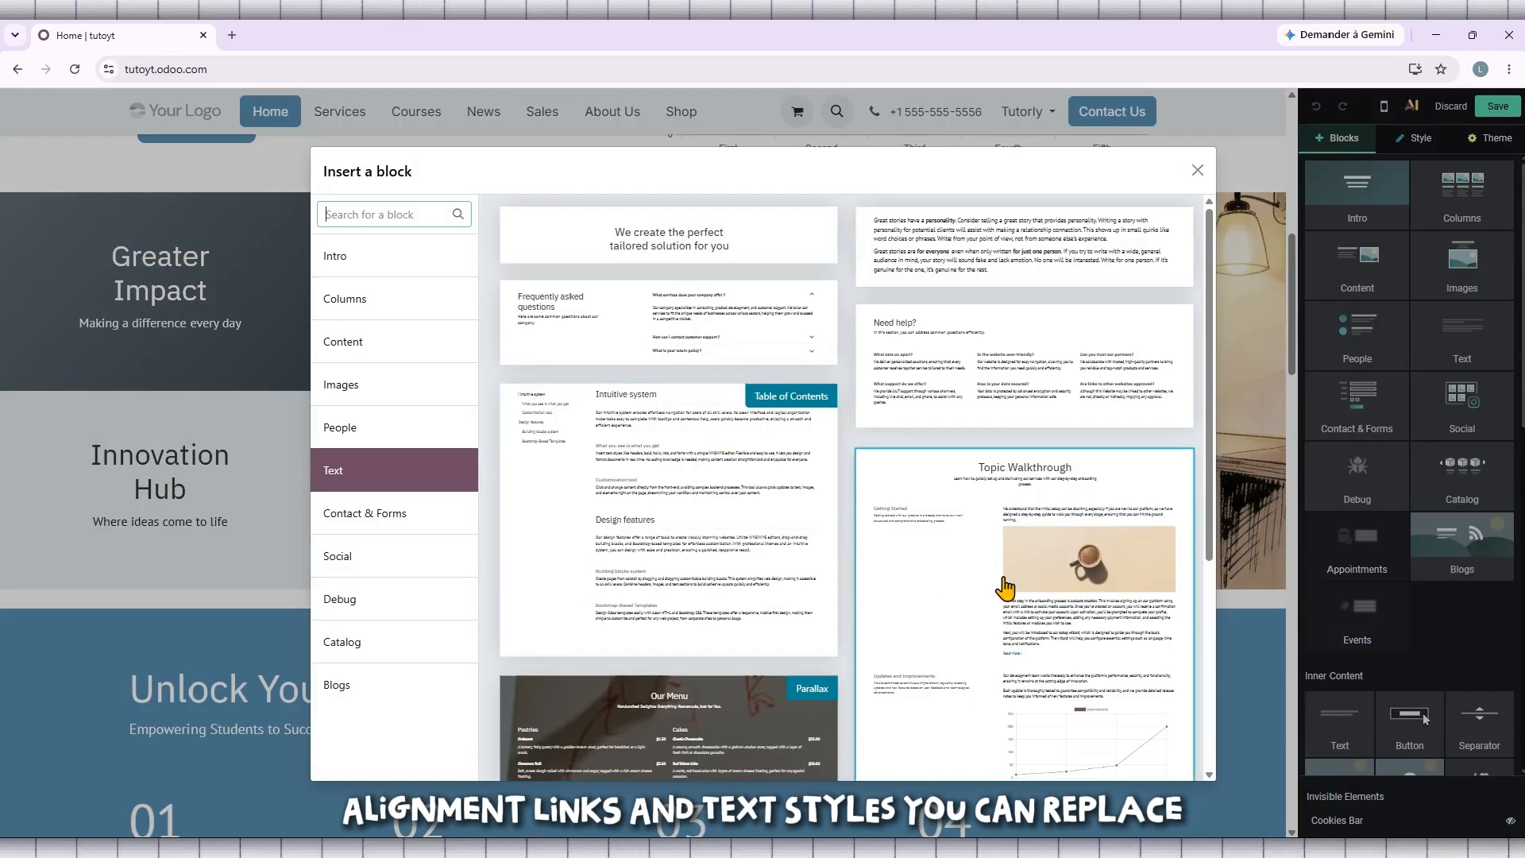
{"action": "scroll", "coordinate": [1004, 586], "scroll_direction": "down", "scroll_amount": 3}
{"action": "scroll", "coordinate": [1005, 582], "scroll_direction": "down", "scroll_amount": 2}
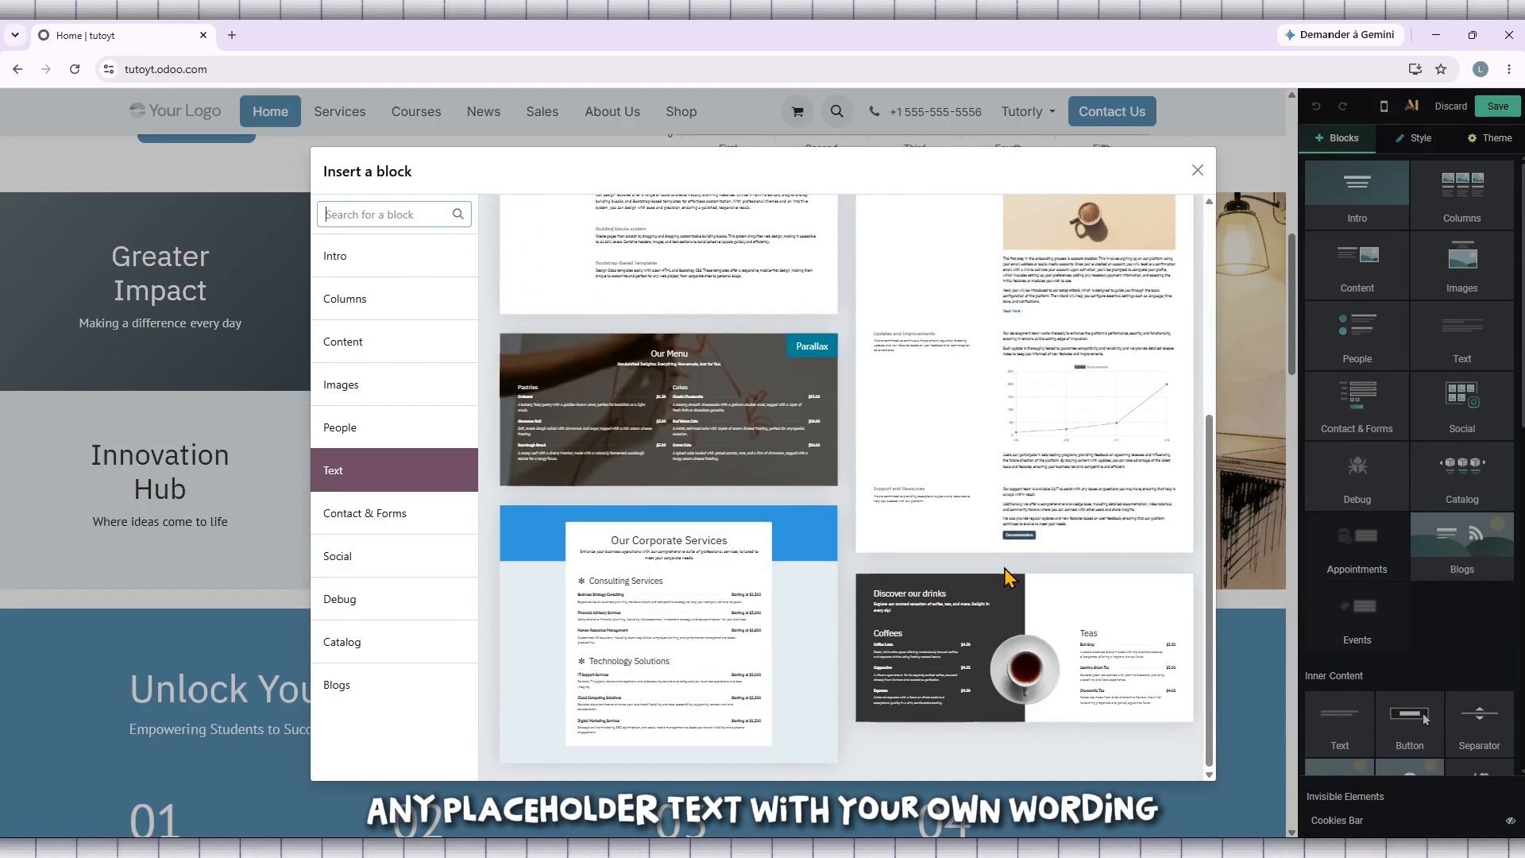
{"action": "scroll", "coordinate": [649, 633], "scroll_direction": "up", "scroll_amount": 5}
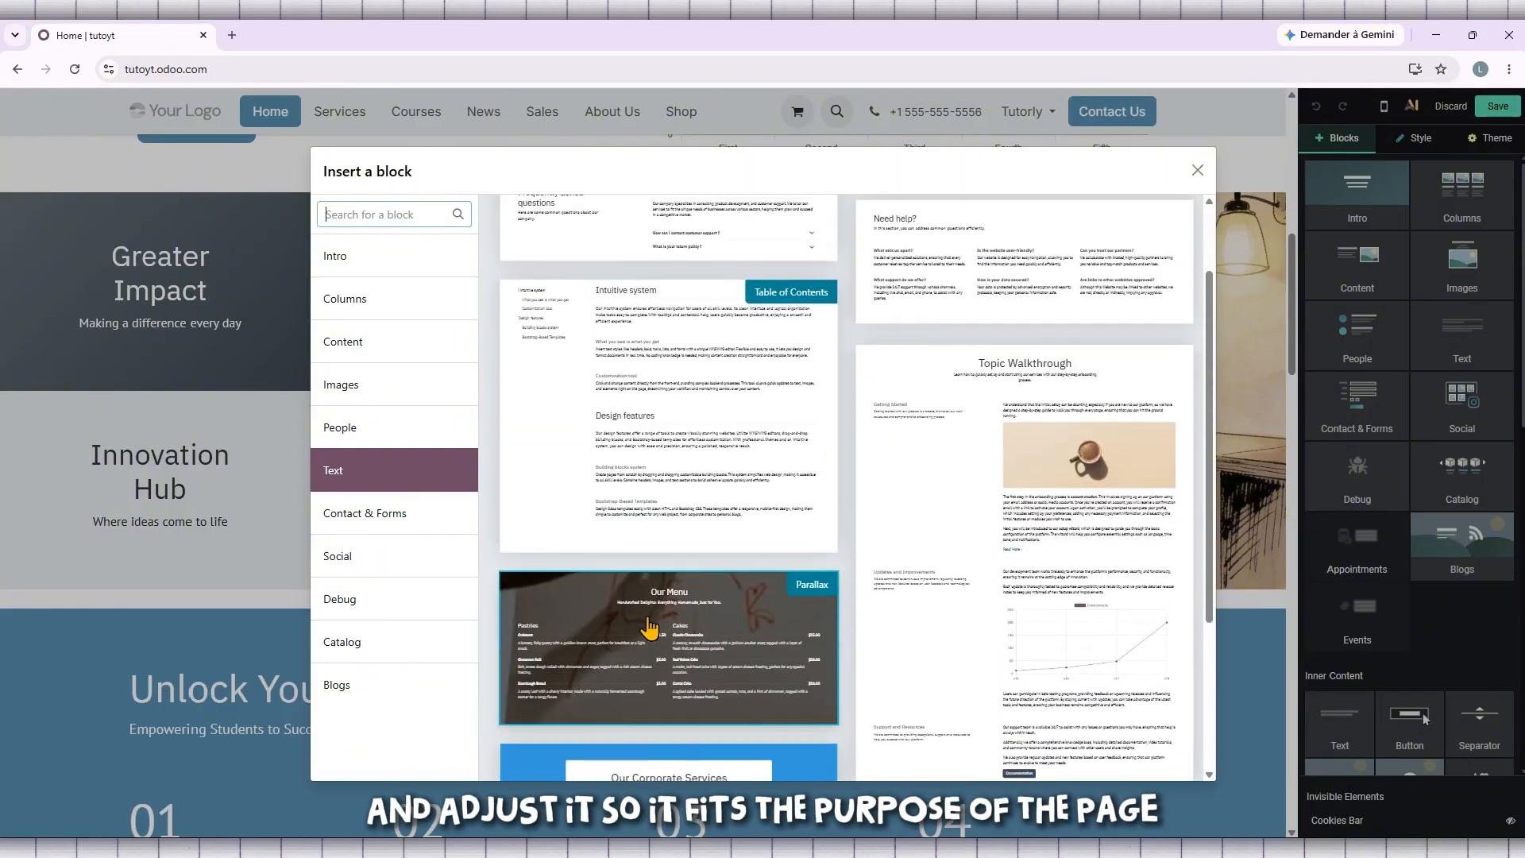
{"action": "scroll", "coordinate": [649, 622], "scroll_direction": "down", "scroll_amount": 5}
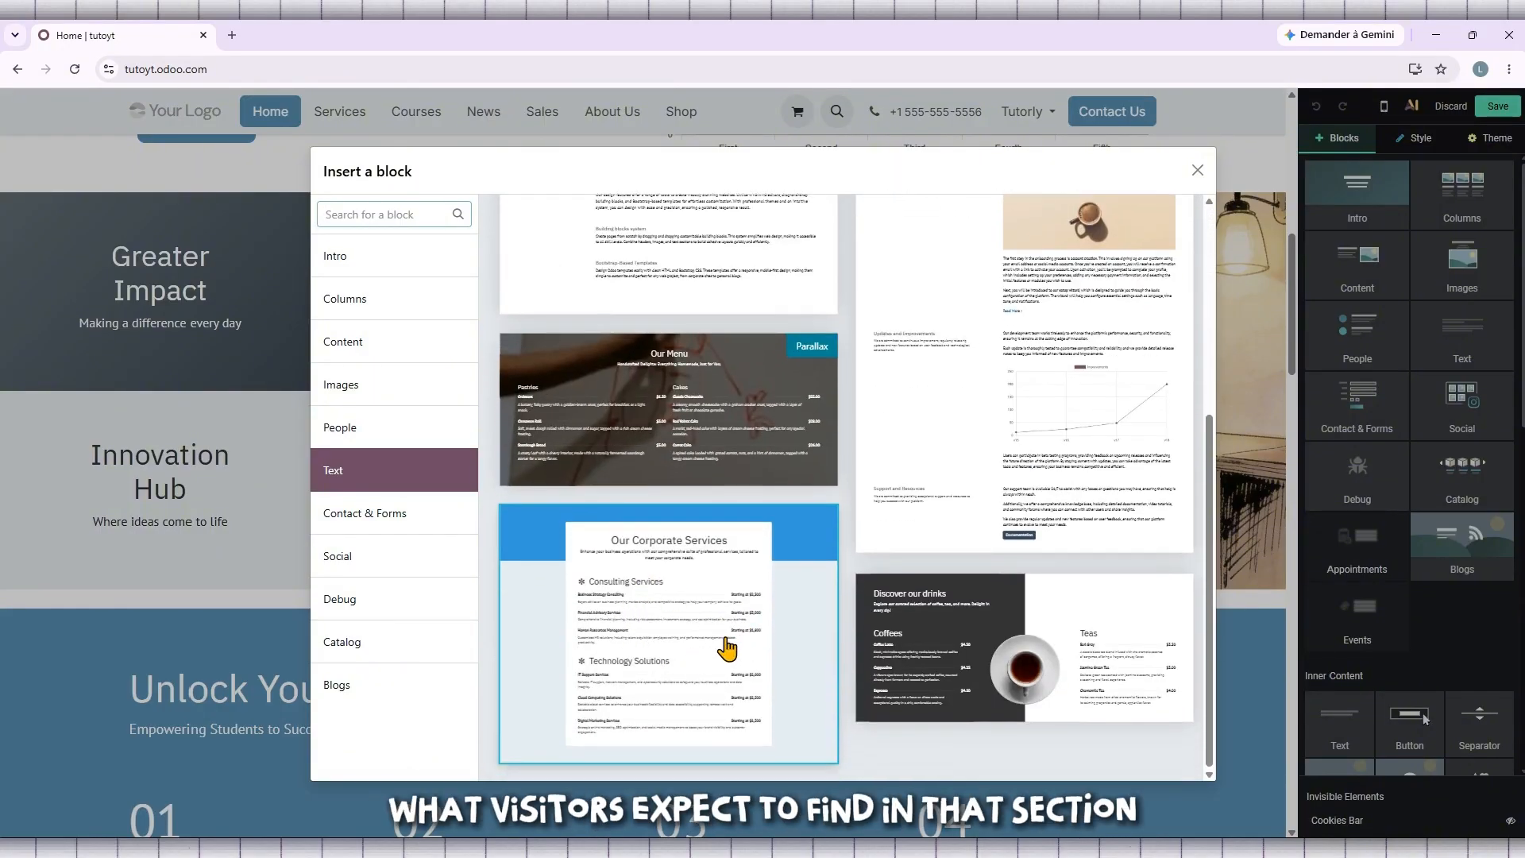
{"action": "left_click", "coordinate": [728, 649]}
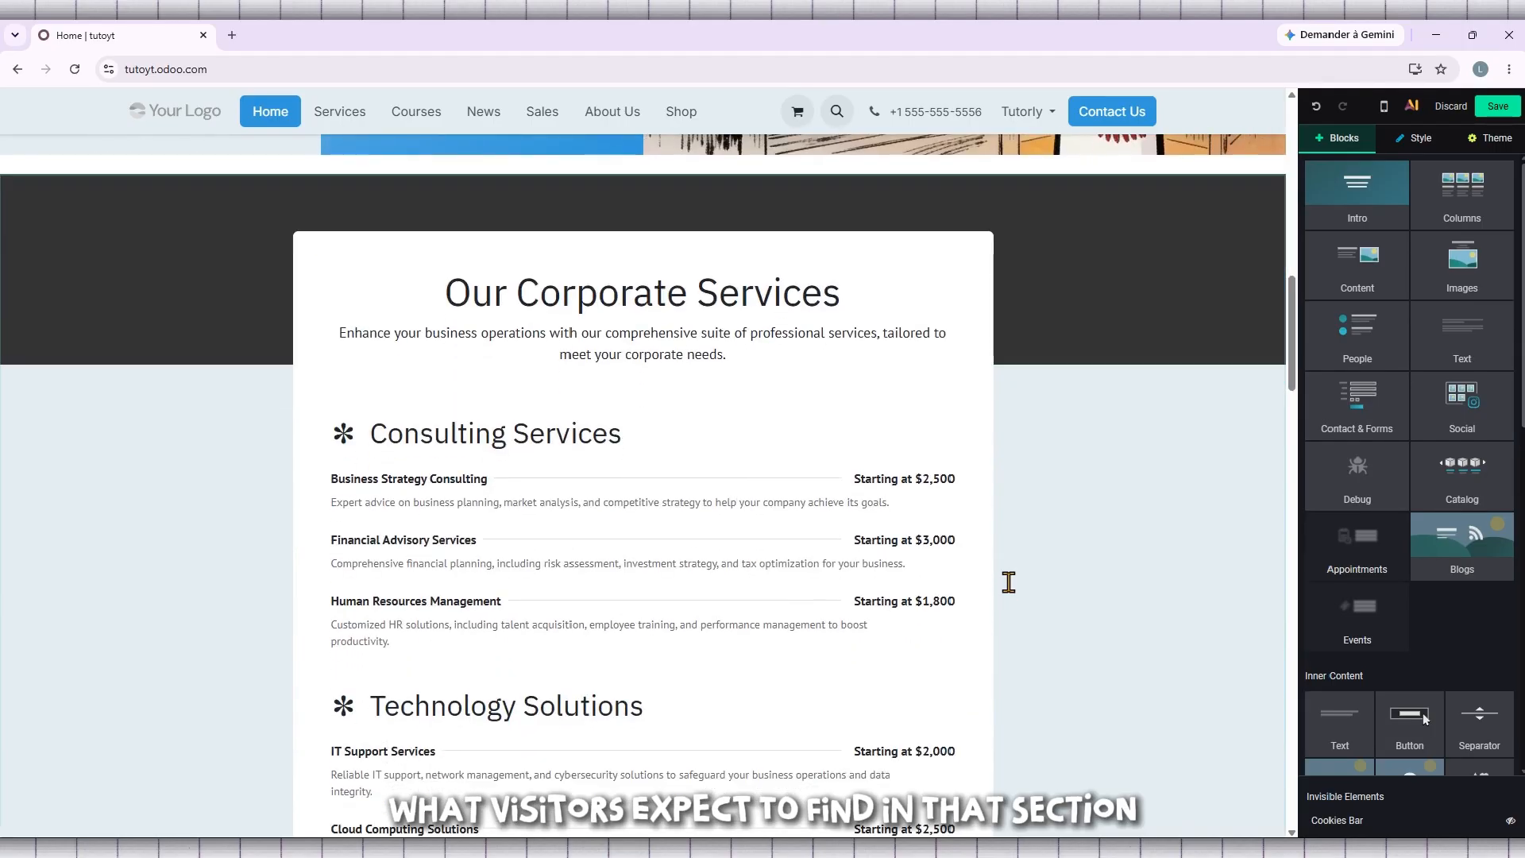
{"action": "scroll", "coordinate": [678, 474], "scroll_direction": "up", "scroll_amount": 3}
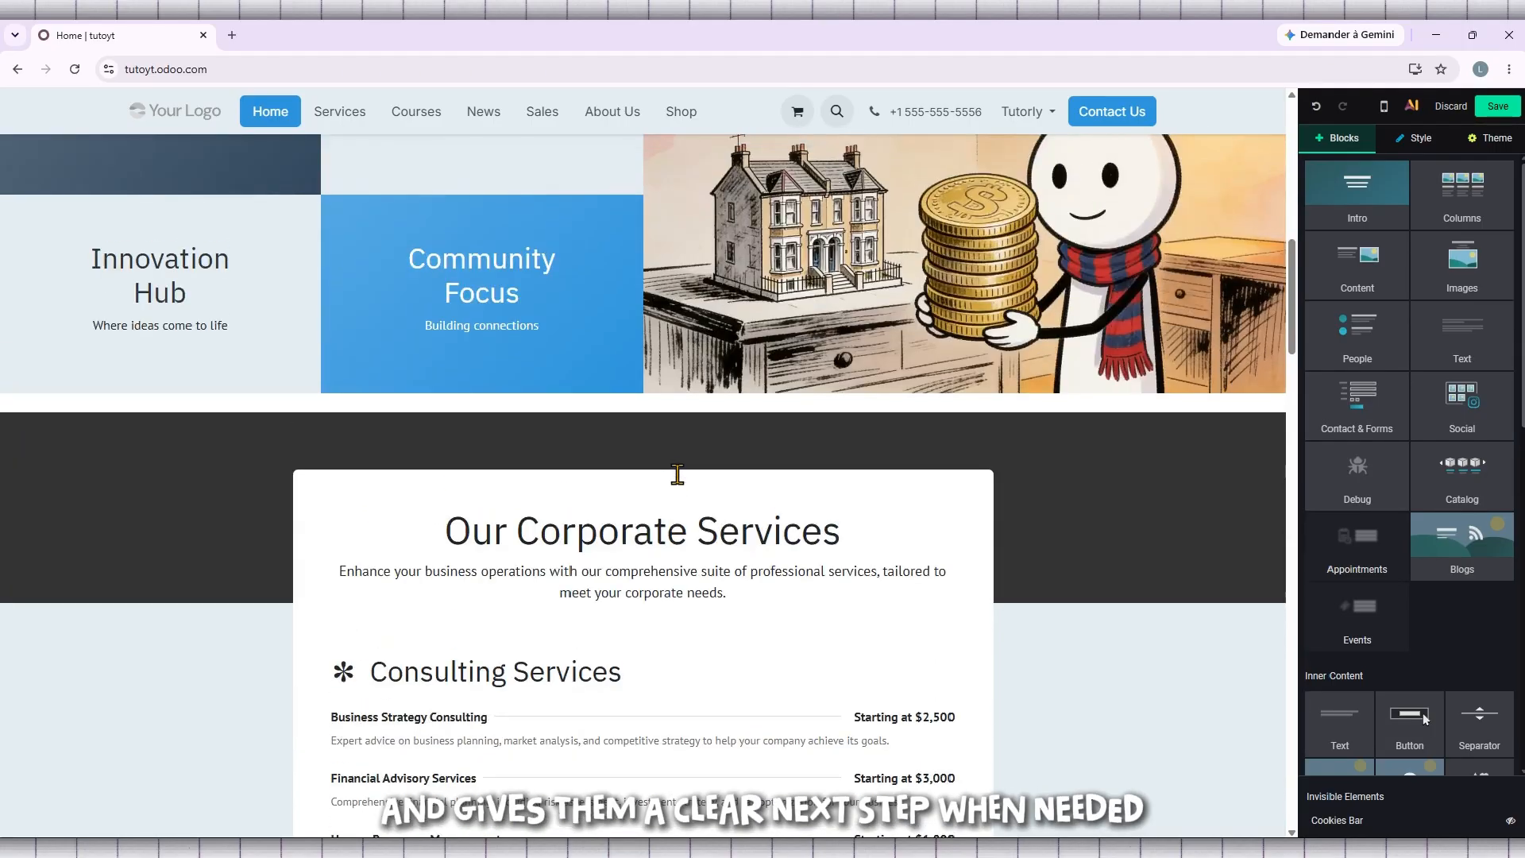
{"action": "scroll", "coordinate": [678, 474], "scroll_direction": "down", "scroll_amount": 7}
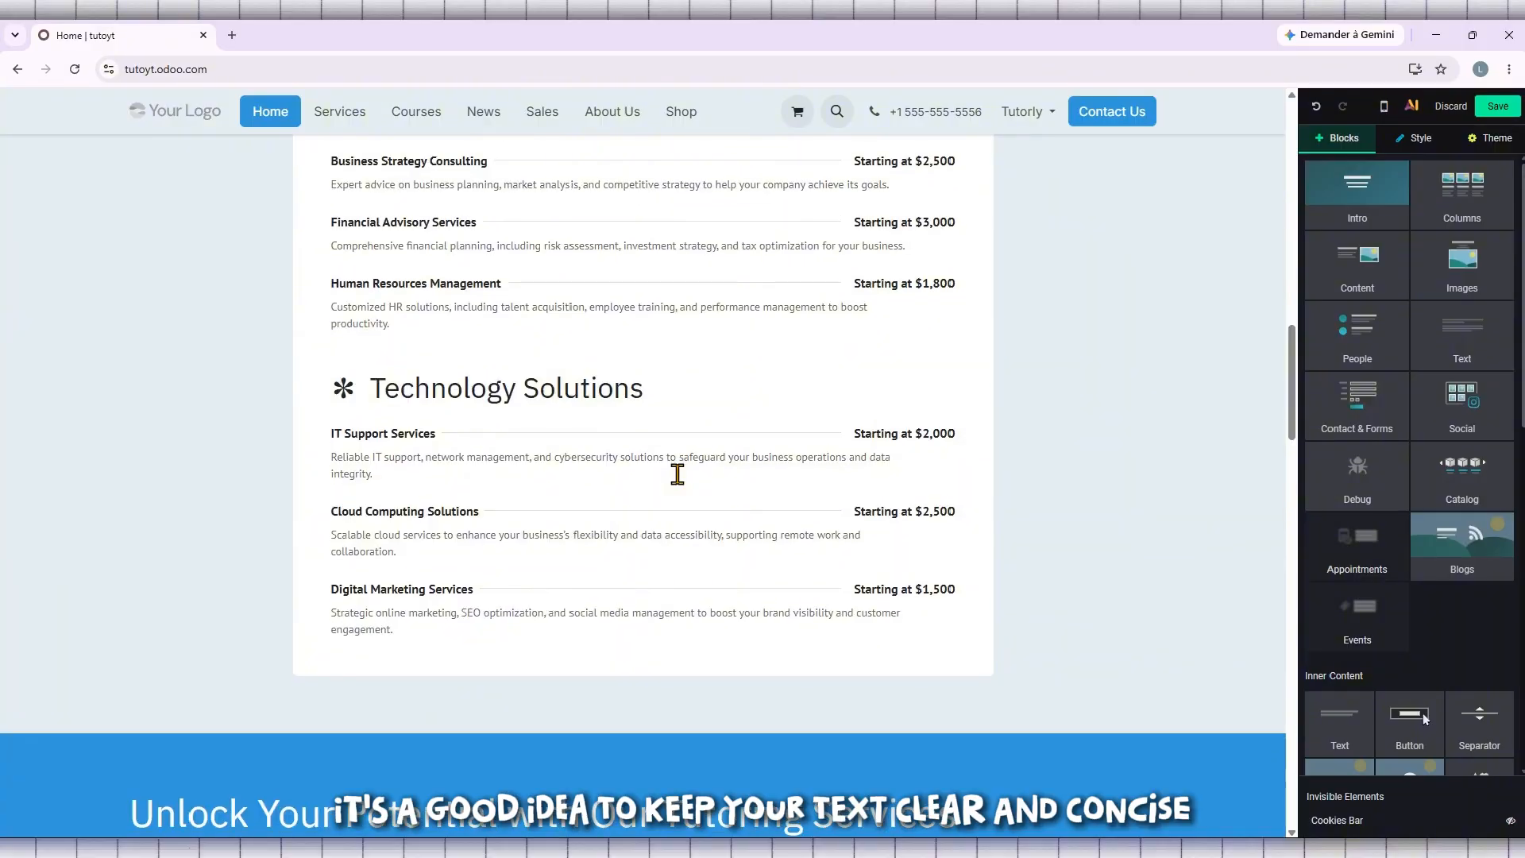
- Delete the service entries under Technology Solutions in the Corporate Services block, along with the Technology Solutions section itself
{"action": "left_click", "coordinate": [677, 474]}
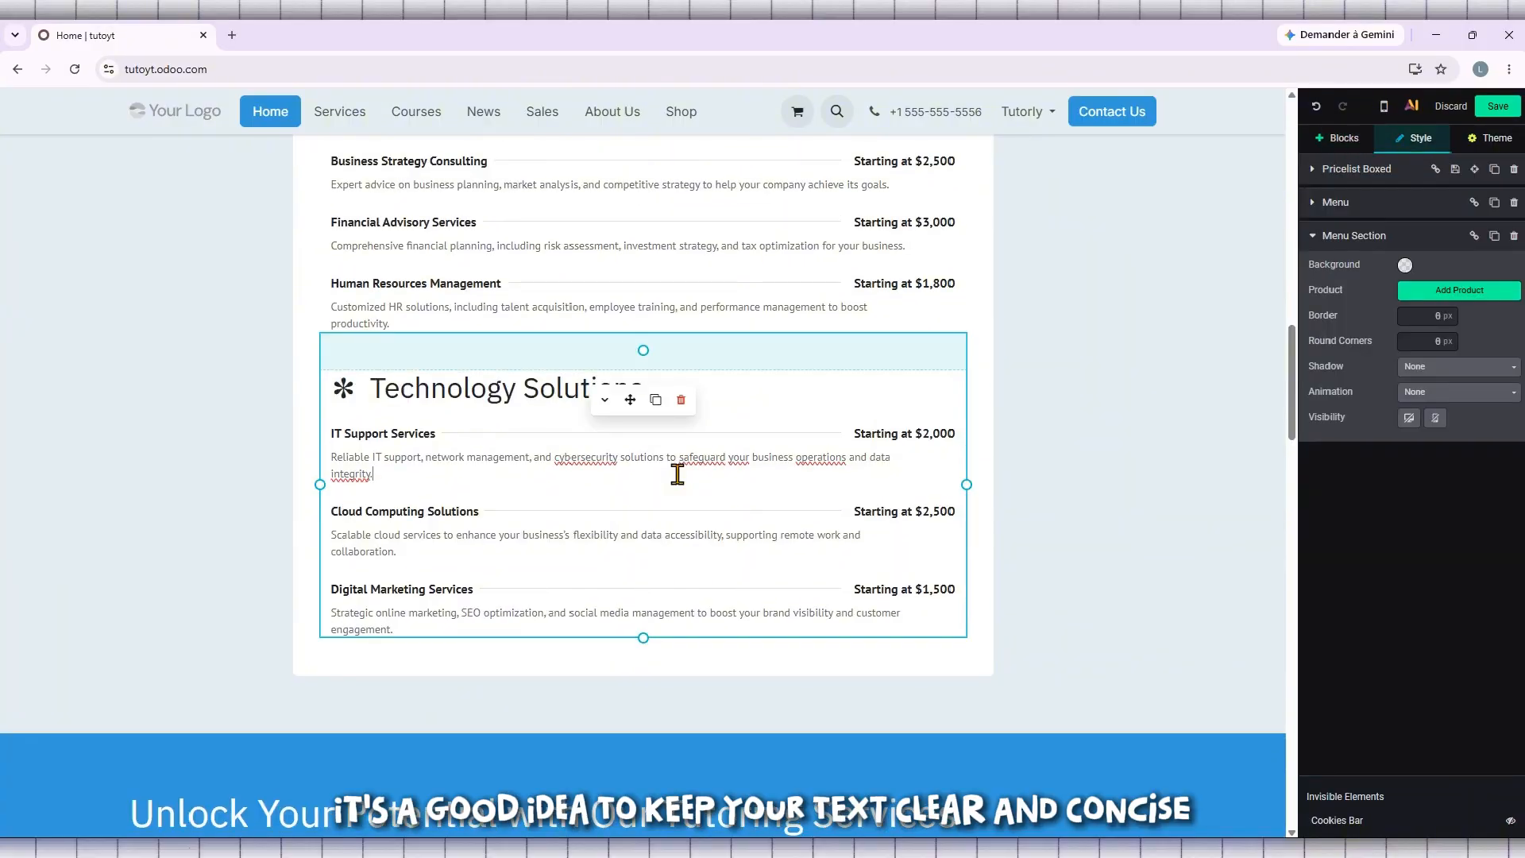
{"action": "left_click", "coordinate": [680, 400]}
{"action": "left_click", "coordinate": [681, 399]}
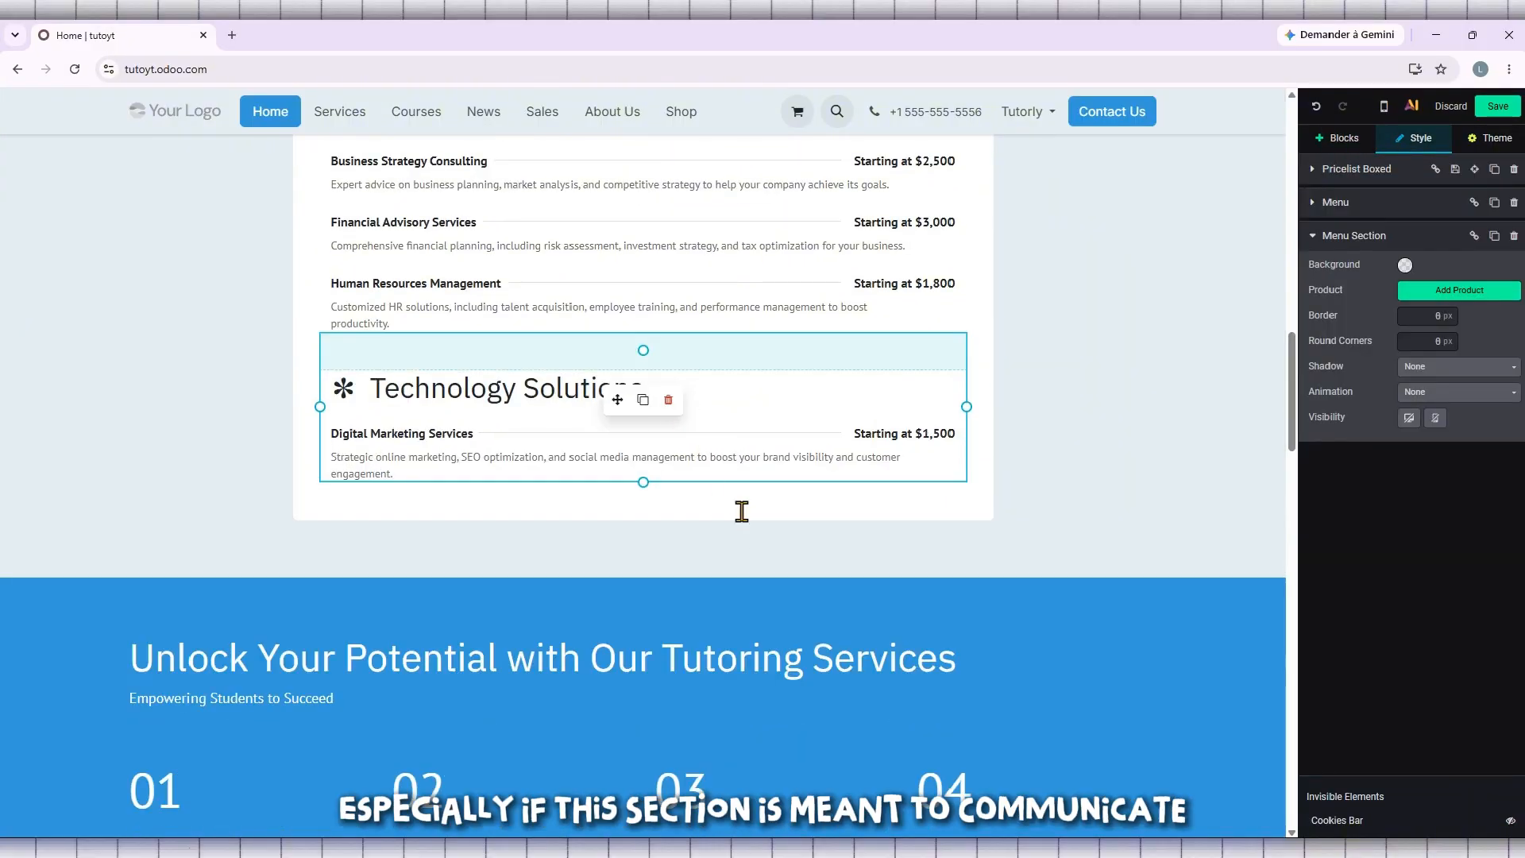
{"action": "left_click", "coordinate": [668, 399]}
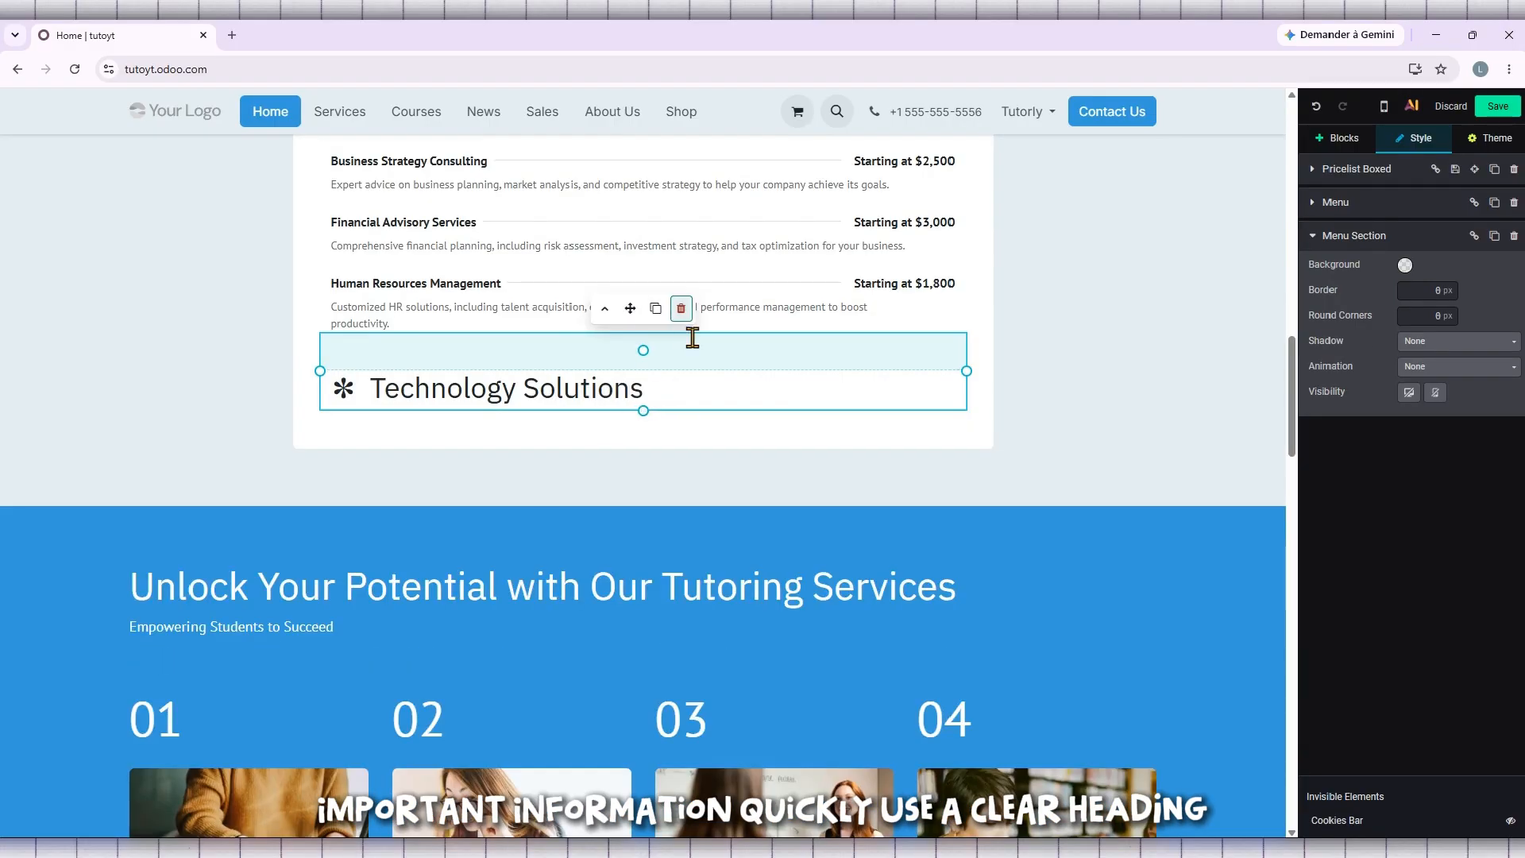
{"action": "left_click", "coordinate": [681, 308]}
- Delete the Consulting Services section and the "Our Corporate Services" heading to remove the rest of the block
{"action": "scroll", "coordinate": [728, 502], "scroll_direction": "up", "scroll_amount": 4}
{"action": "left_click", "coordinate": [627, 533]}
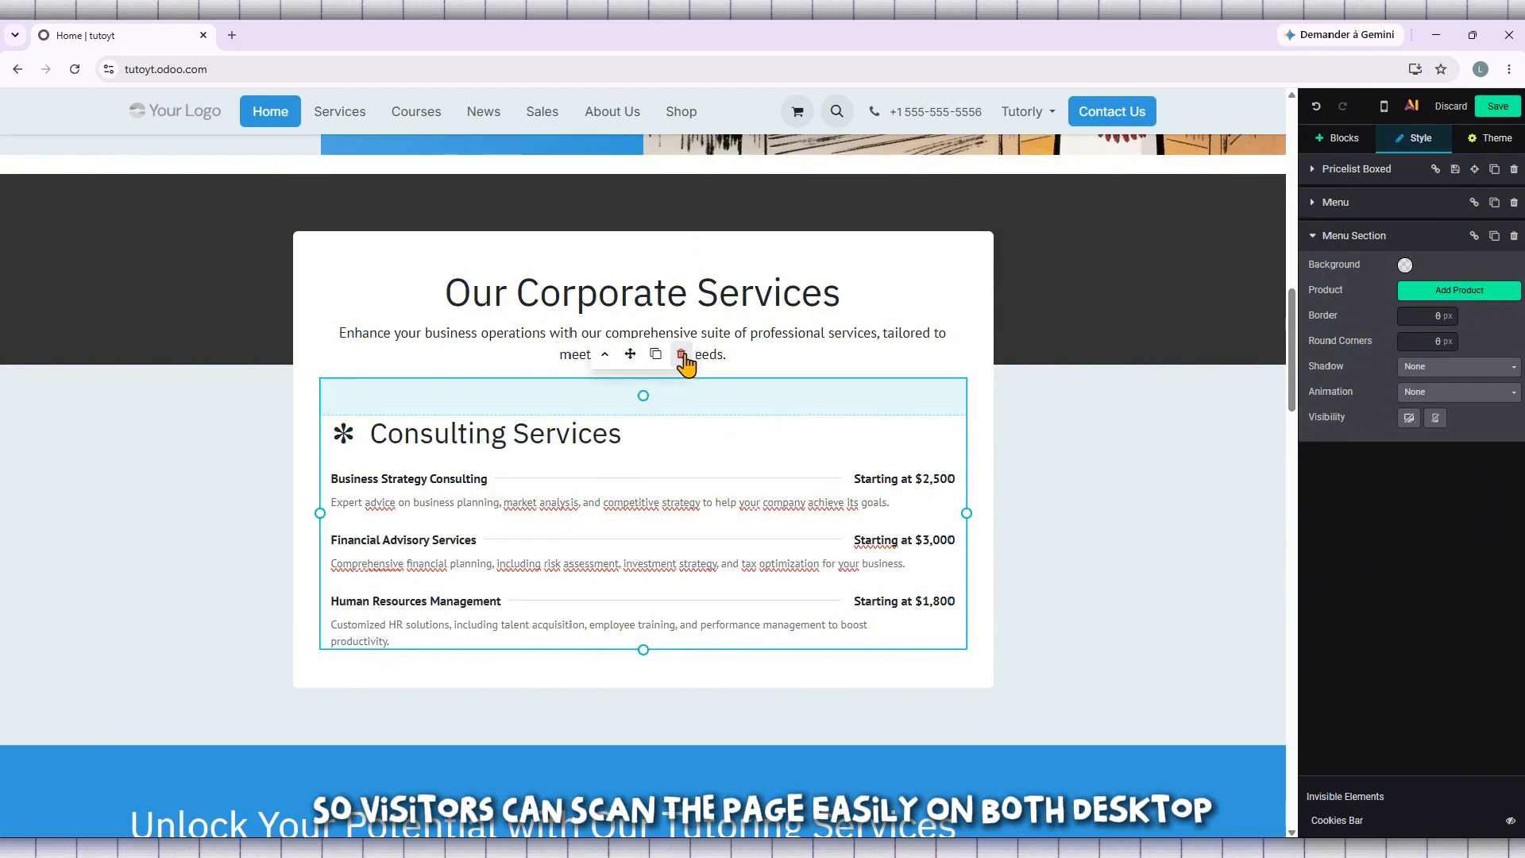
{"action": "left_click", "coordinate": [681, 356]}
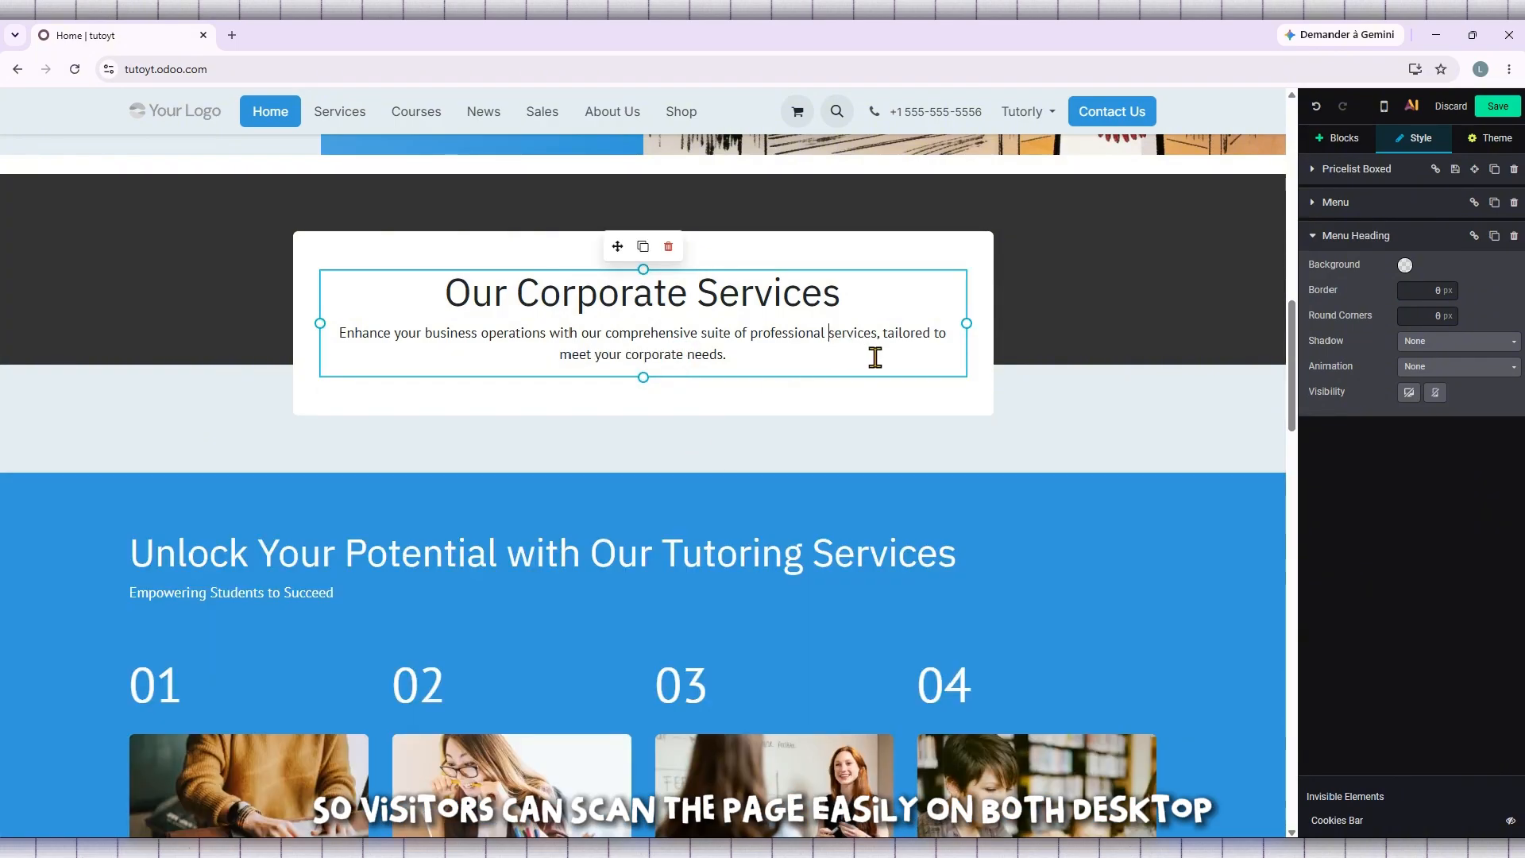
{"action": "scroll", "coordinate": [874, 358], "scroll_direction": "up", "scroll_amount": 2}
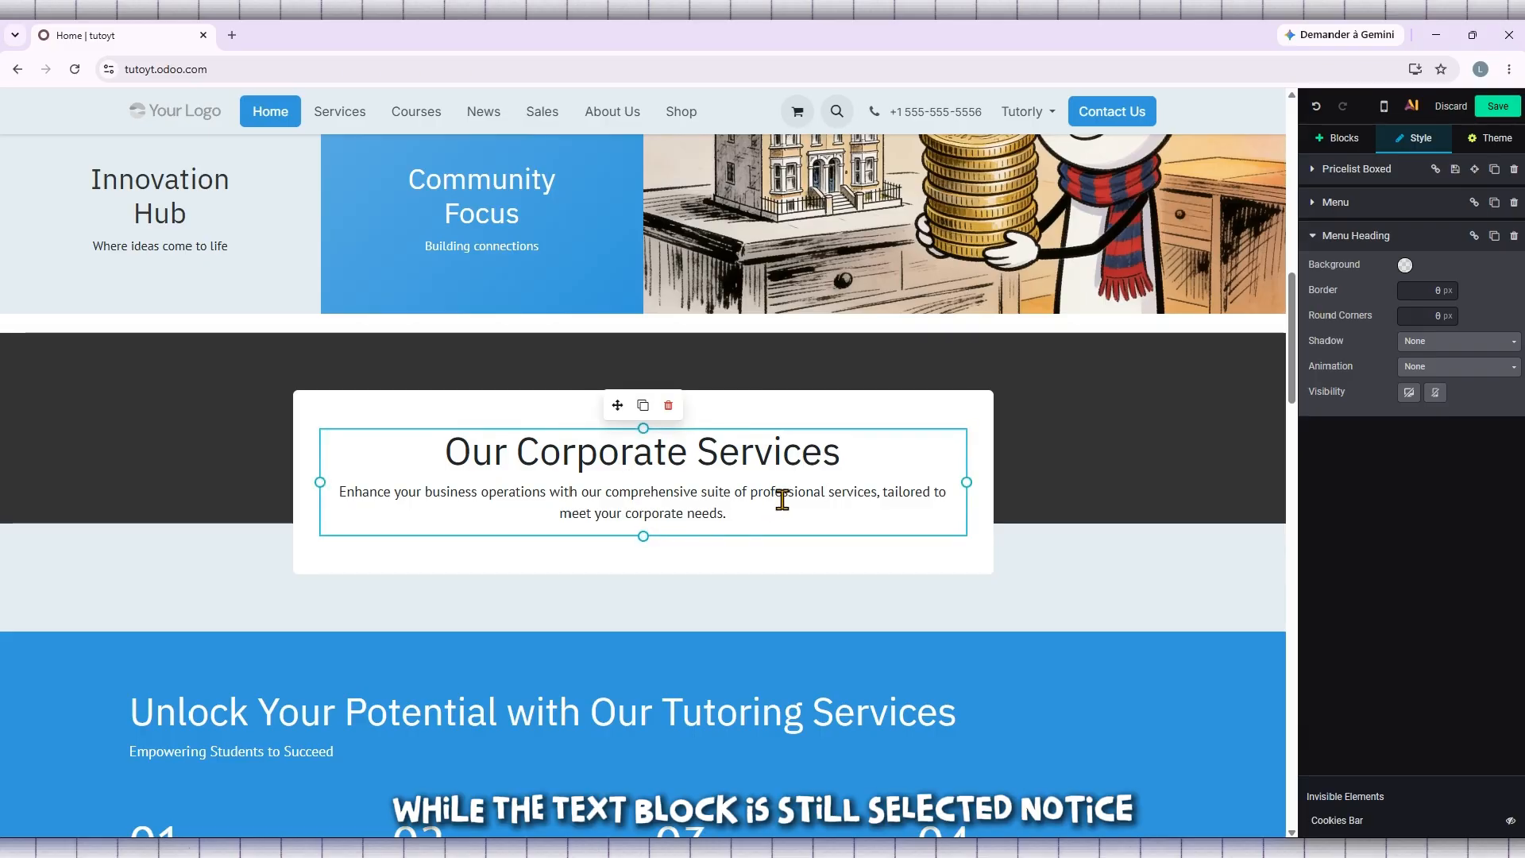
{"action": "left_click", "coordinate": [667, 406]}
- Insert the "We create the perfect tailored solution for you" text design between the sponsored ad and the "Discover our tutoring services" section
{"action": "scroll", "coordinate": [718, 500], "scroll_direction": "down", "scroll_amount": 6}
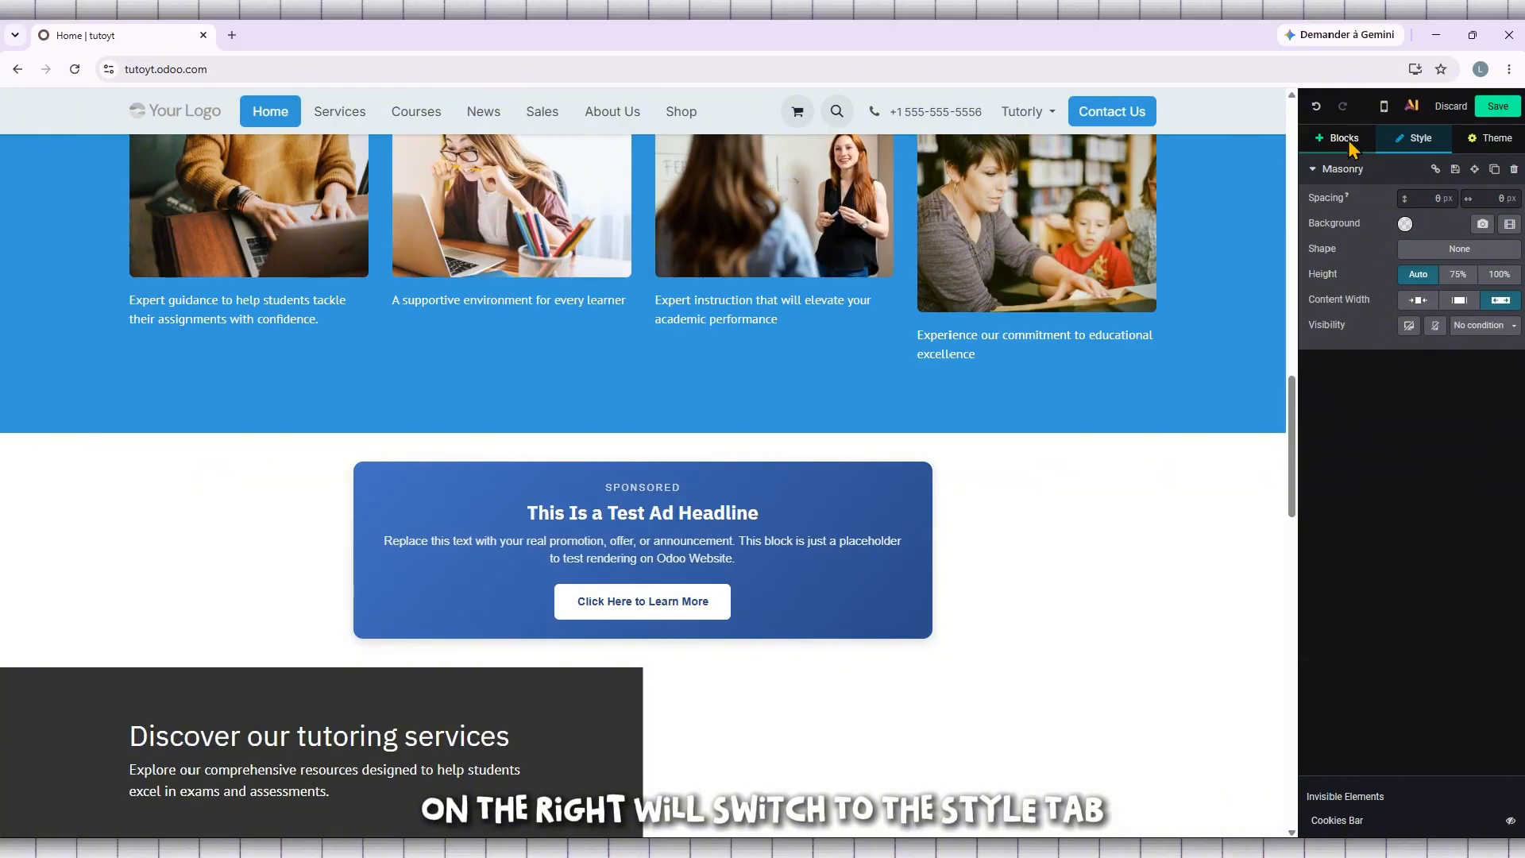
{"action": "left_click", "coordinate": [1344, 139]}
{"action": "left_click_drag", "start_coordinate": [1479, 321], "coordinate": [645, 670]}
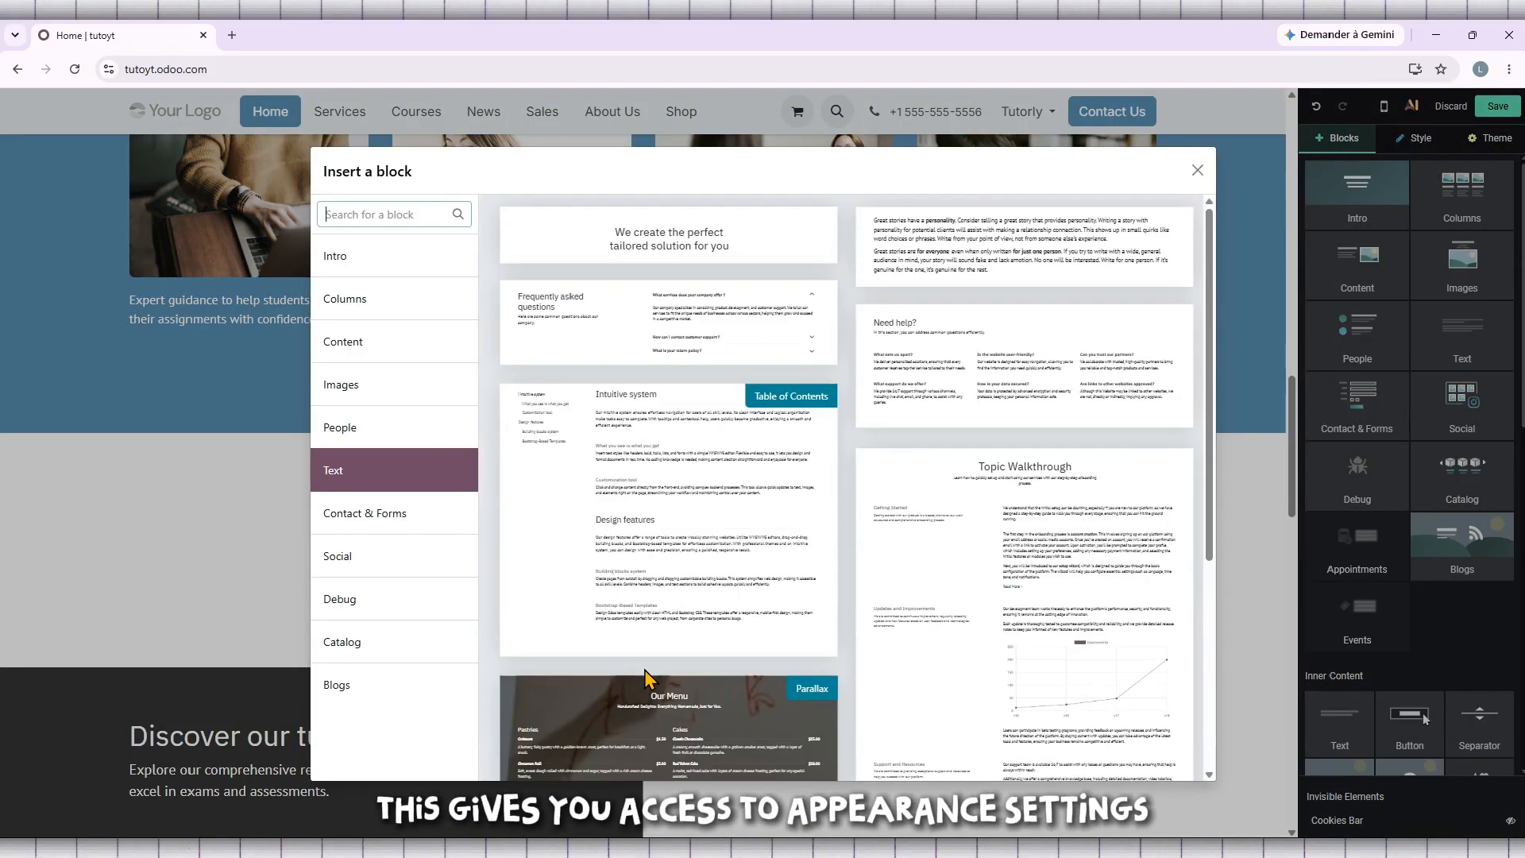
{"action": "left_click", "coordinate": [690, 250]}
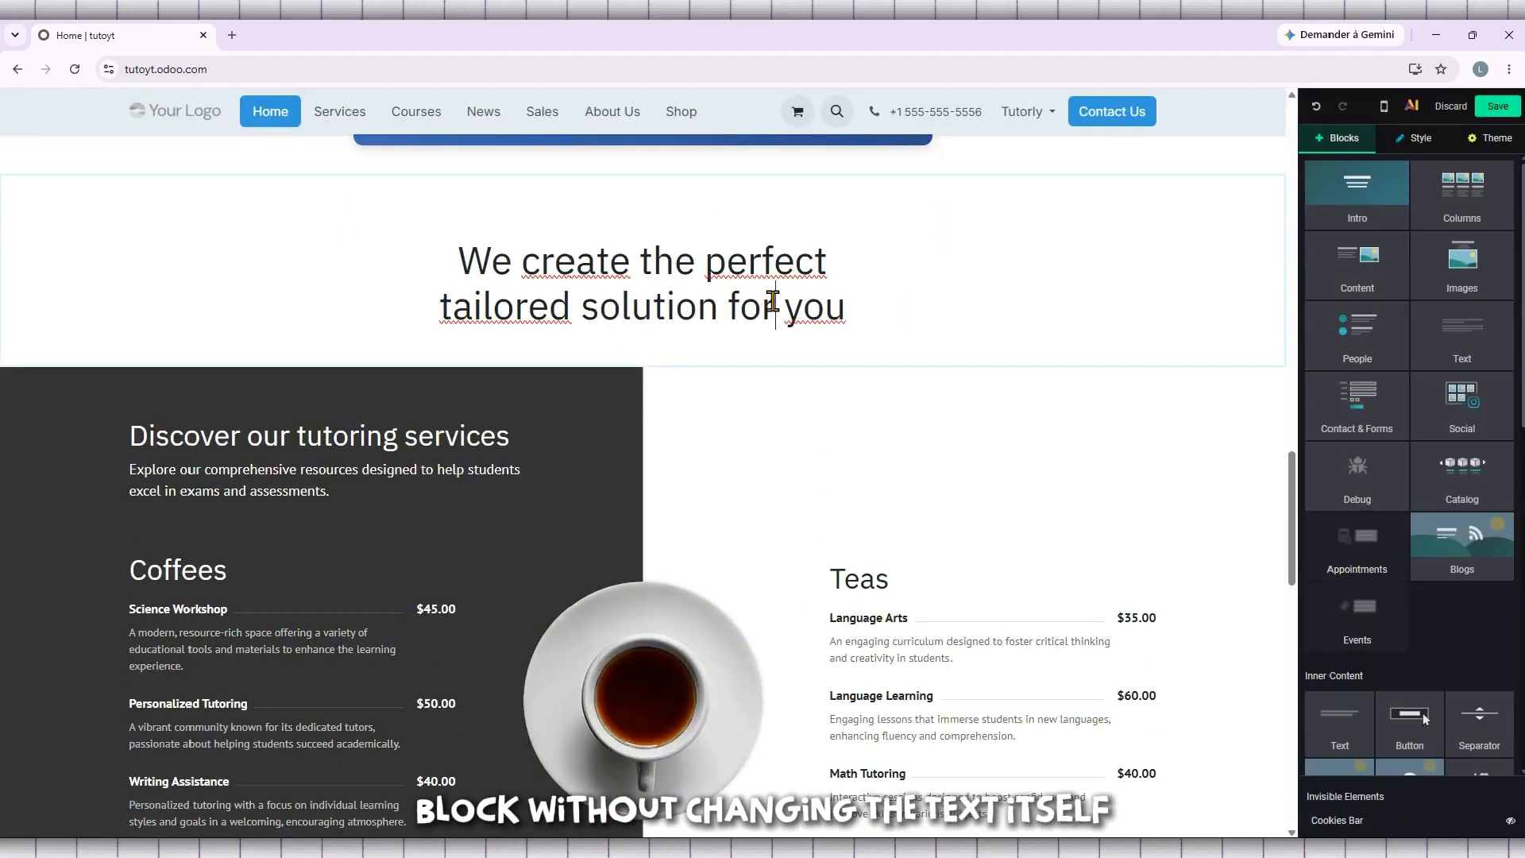
- Set the layout of the new title block to Grid
{"action": "left_click", "coordinate": [774, 301]}
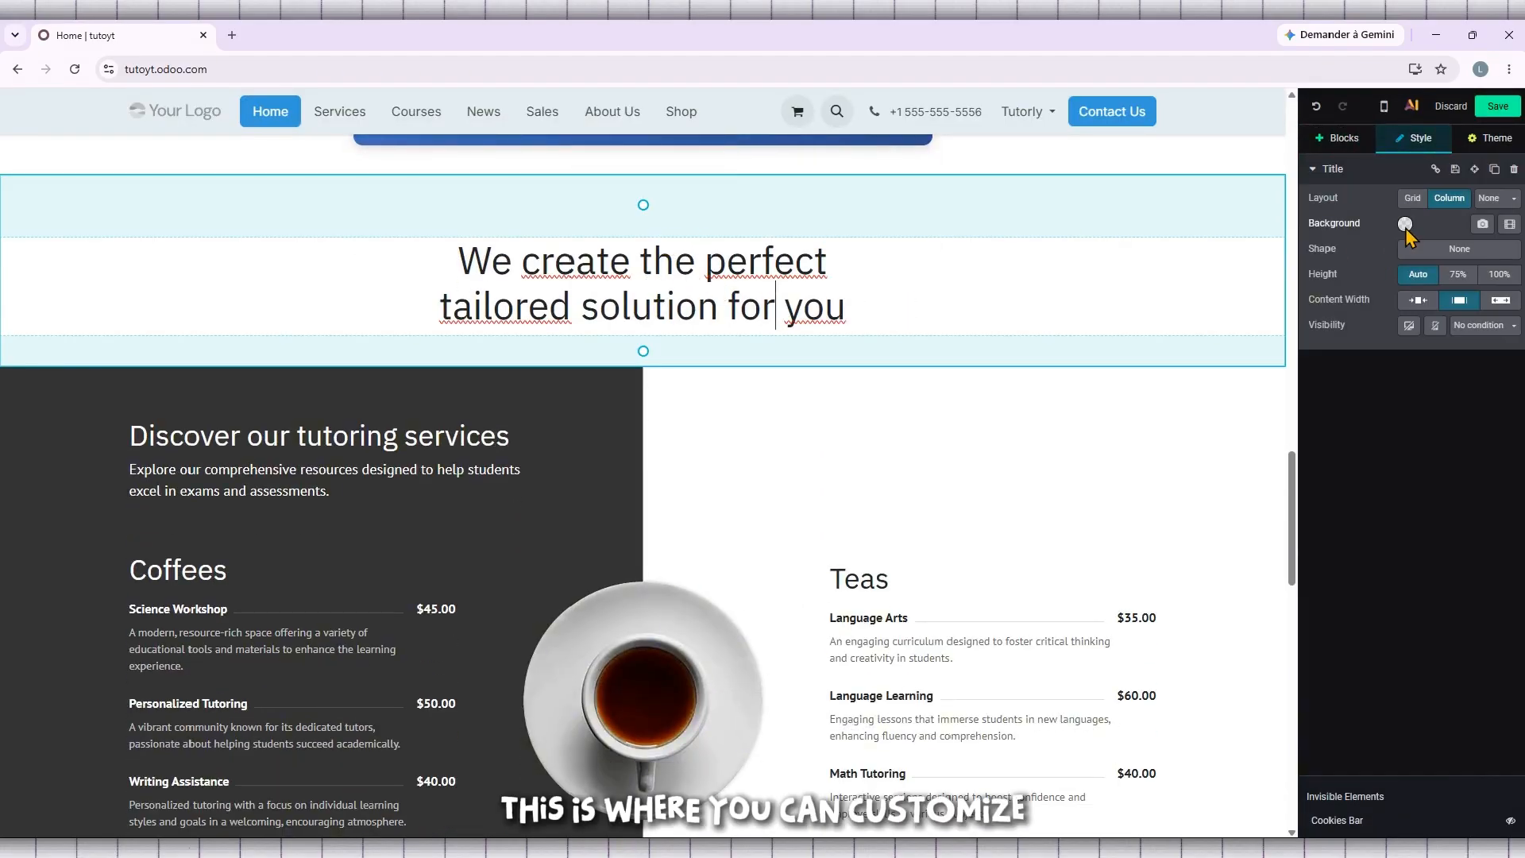
{"action": "left_click", "coordinate": [1405, 225]}
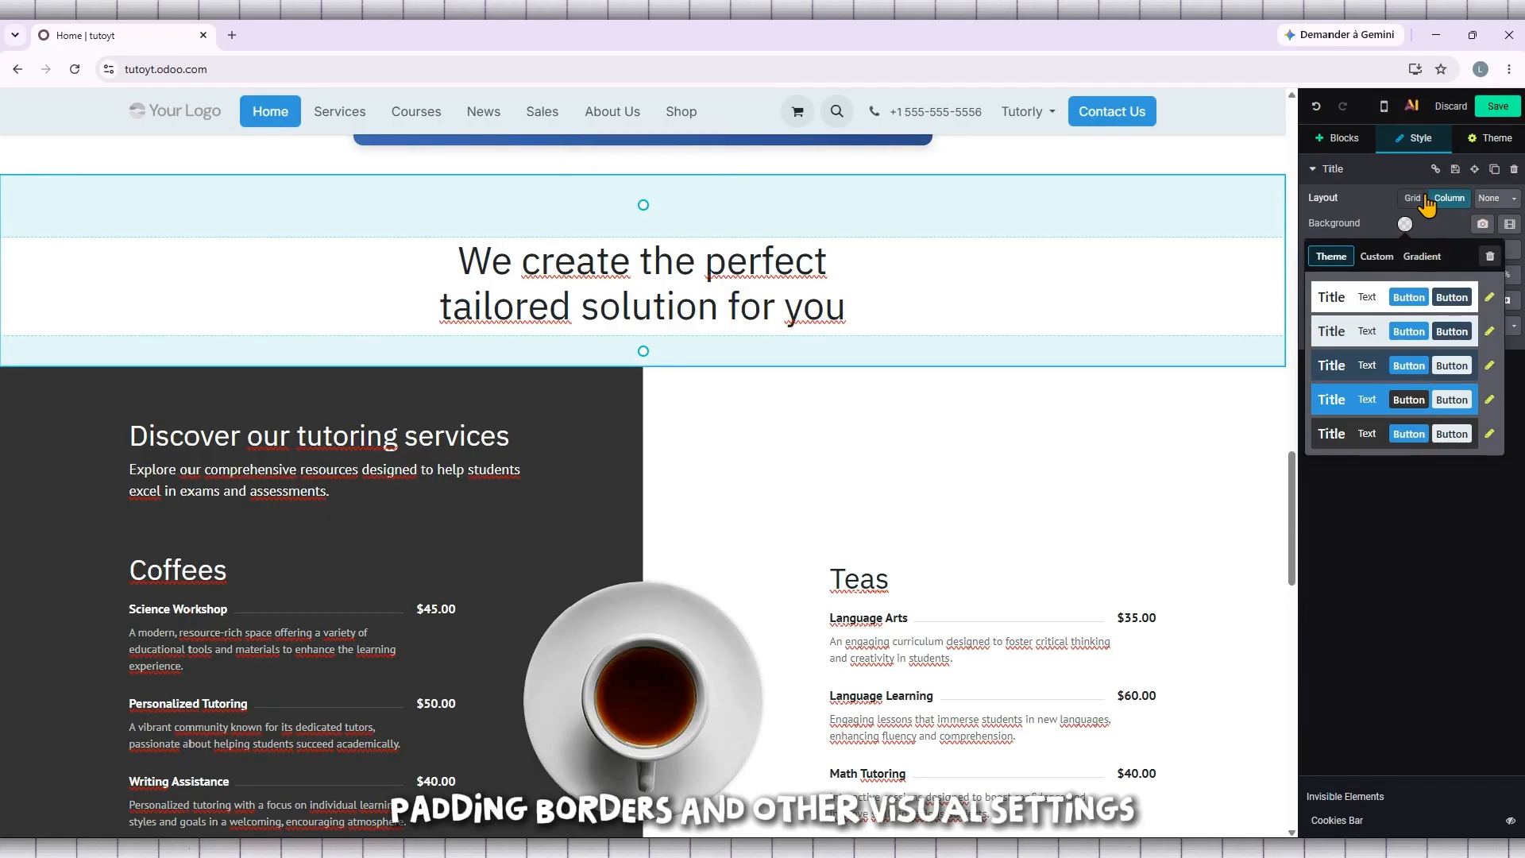
{"action": "left_click", "coordinate": [1427, 205]}
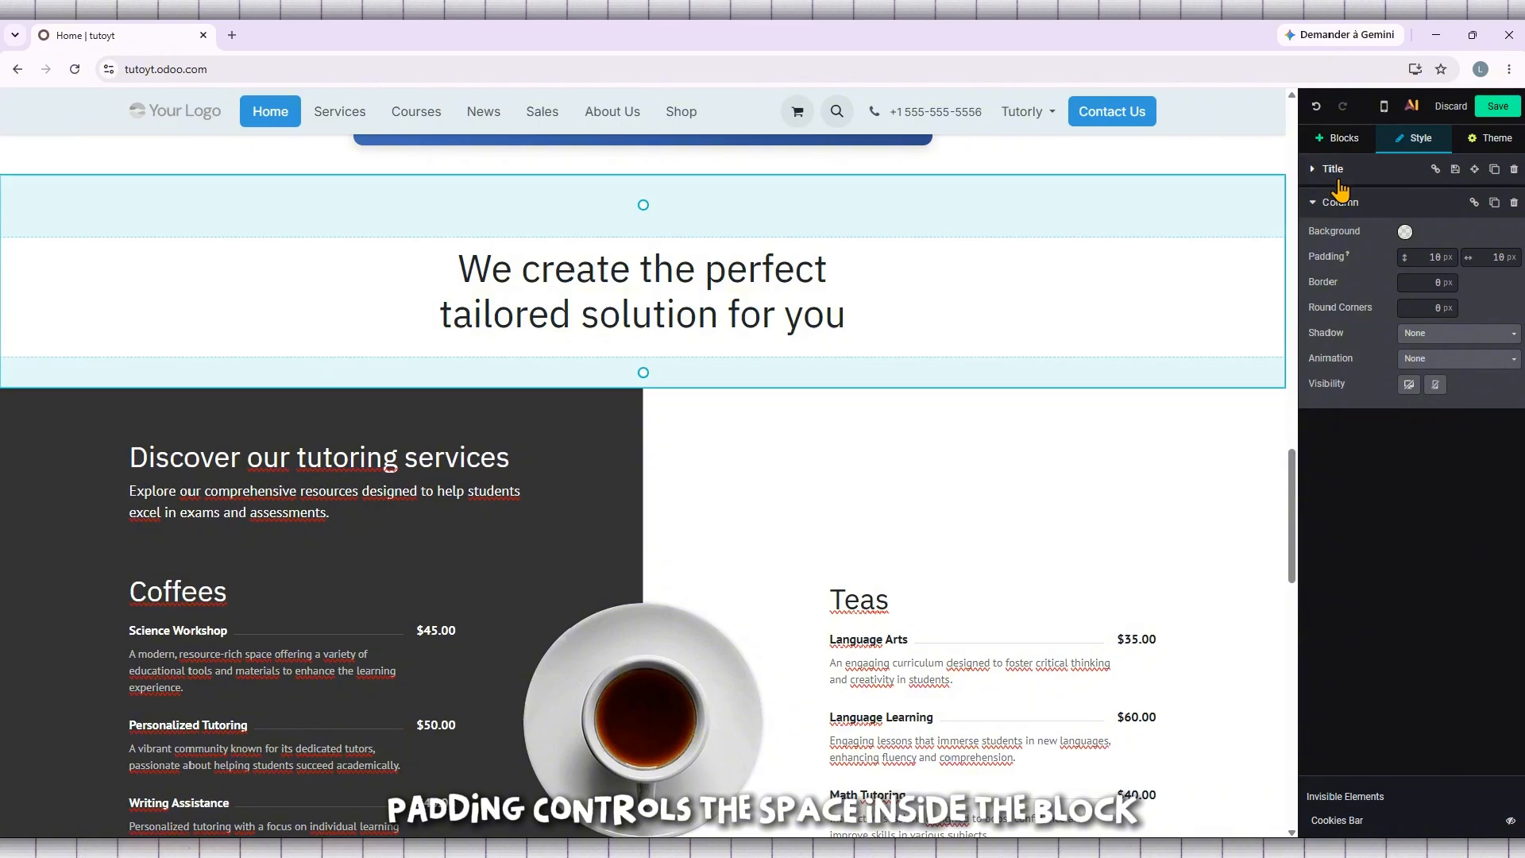
- Try a custom solid background colour on the column holding the "We create the perfect tailored solution for you" text
{"action": "left_click", "coordinate": [1405, 232]}
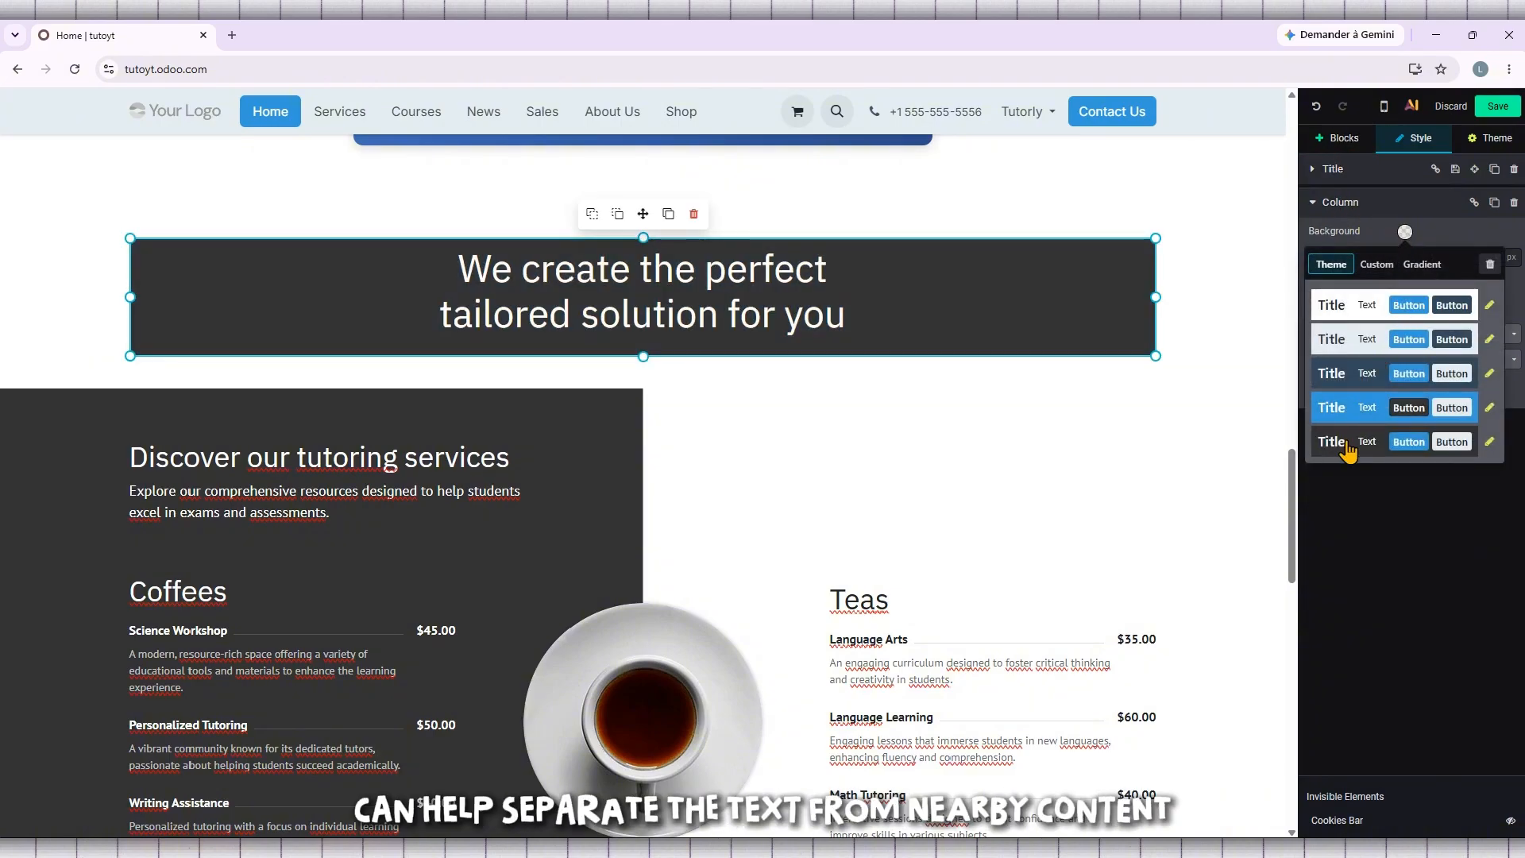
{"action": "left_click", "coordinate": [1375, 266]}
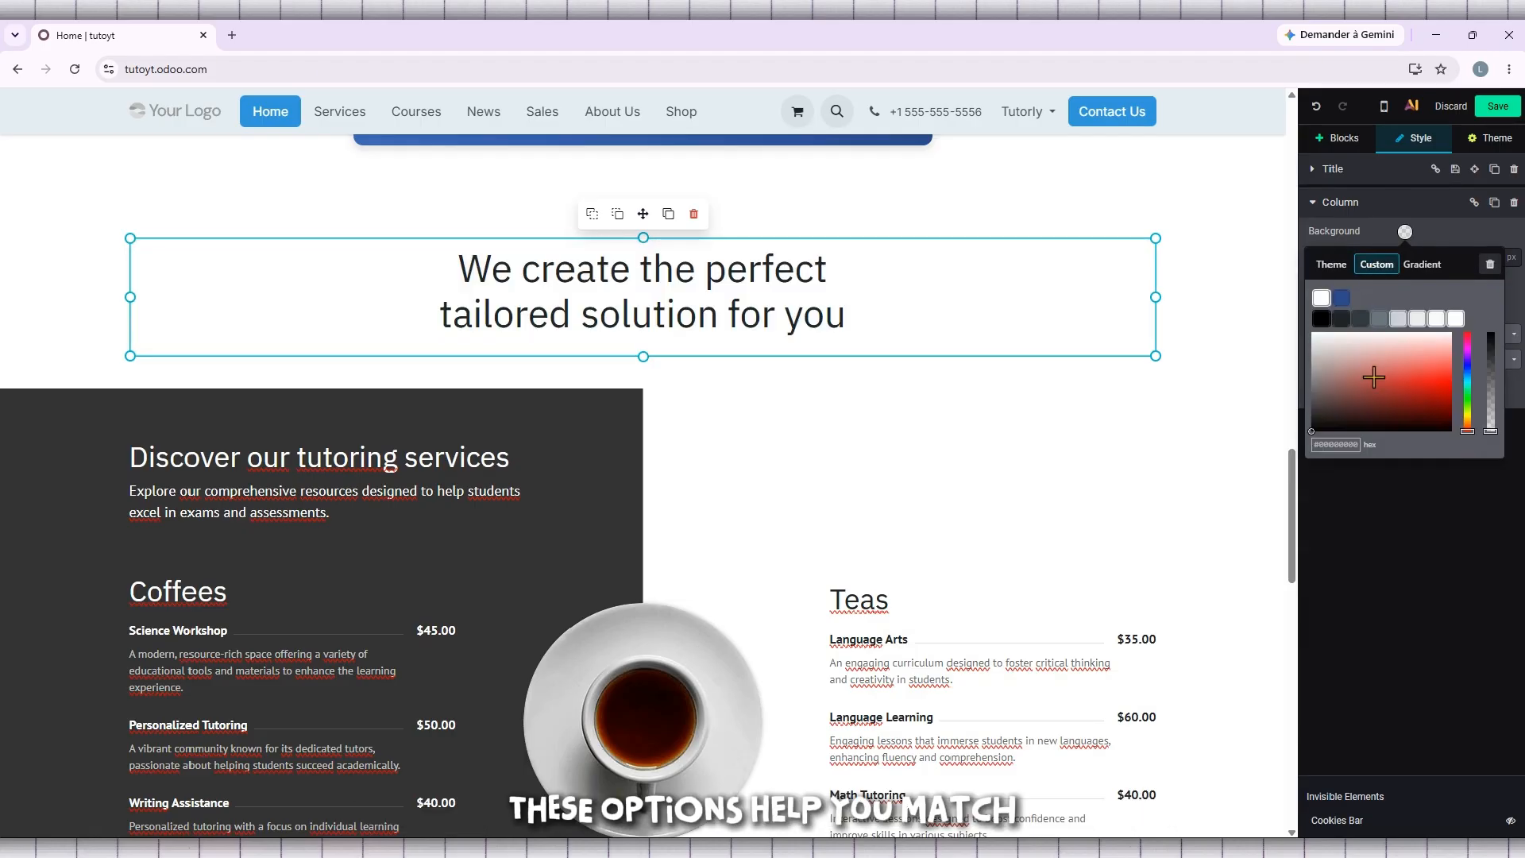
{"action": "left_click", "coordinate": [1374, 377]}
{"action": "left_click_drag", "start_coordinate": [1384, 378], "coordinate": [1437, 333]}
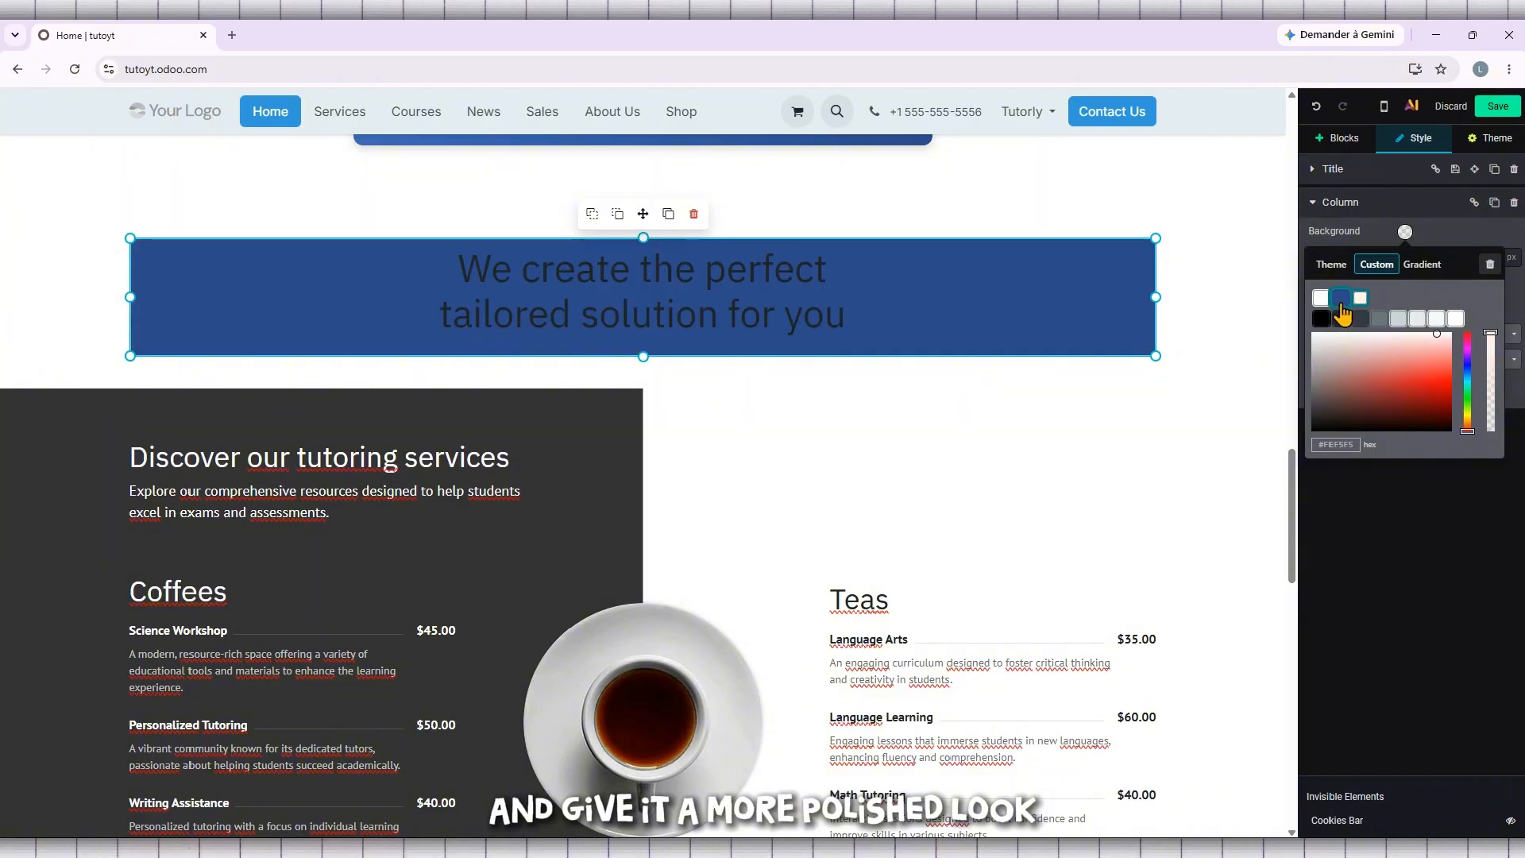
- Give the title text's column an orange-to-magenta gradient background after trying the yellow-to-brown one
{"action": "left_click", "coordinate": [1422, 264]}
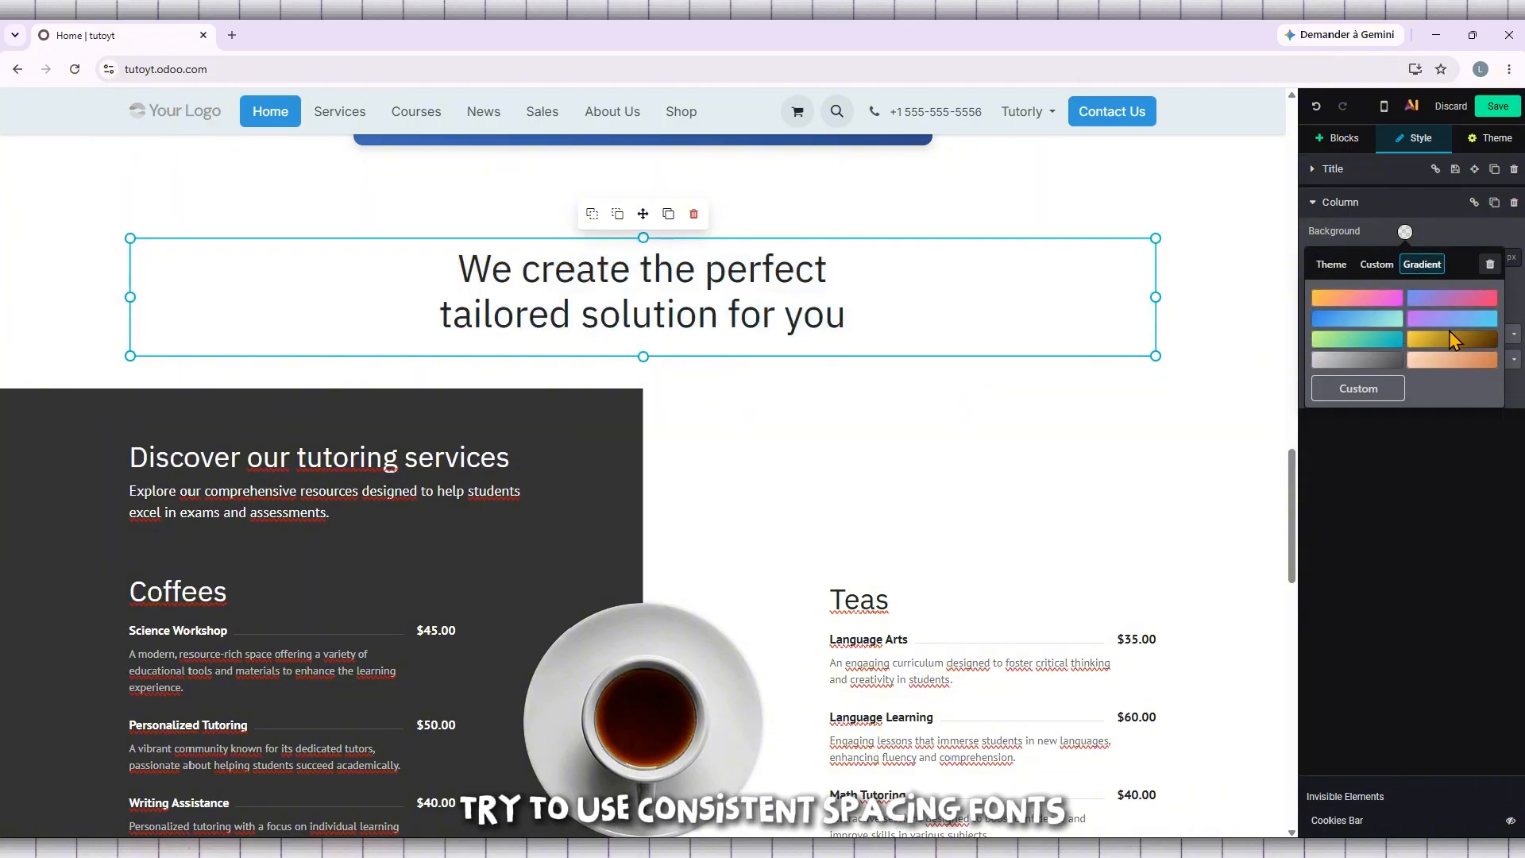
{"action": "left_click", "coordinate": [1452, 339]}
{"action": "left_click", "coordinate": [1405, 231]}
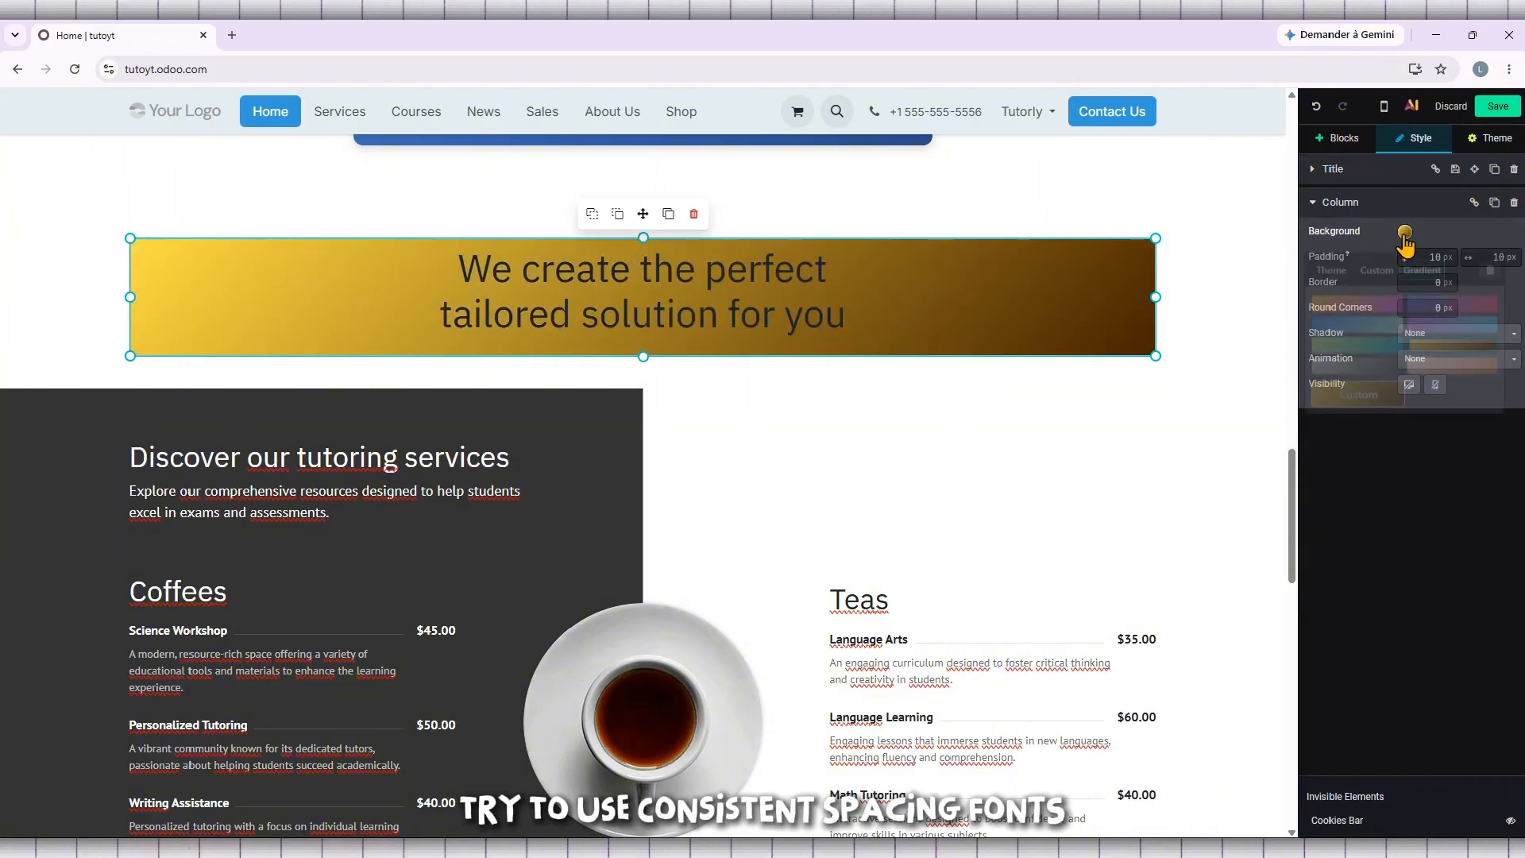
{"action": "left_click", "coordinate": [1369, 301]}
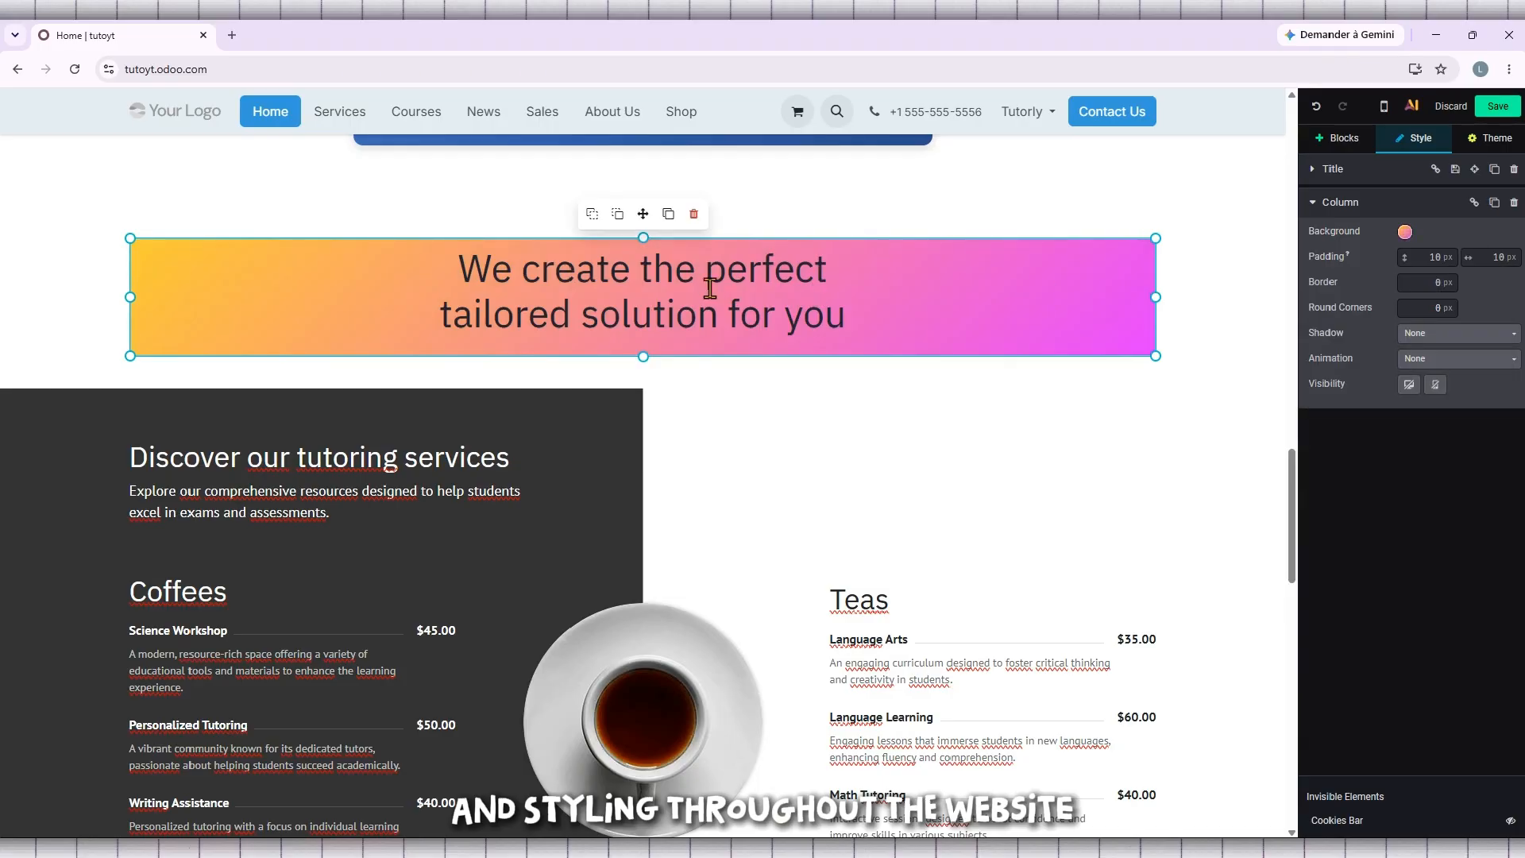
- Reduce the empty space above and below the gradient banner within the title block
{"action": "left_click", "coordinate": [800, 210]}
{"action": "left_click_drag", "start_coordinate": [630, 205], "coordinate": [644, 163]}
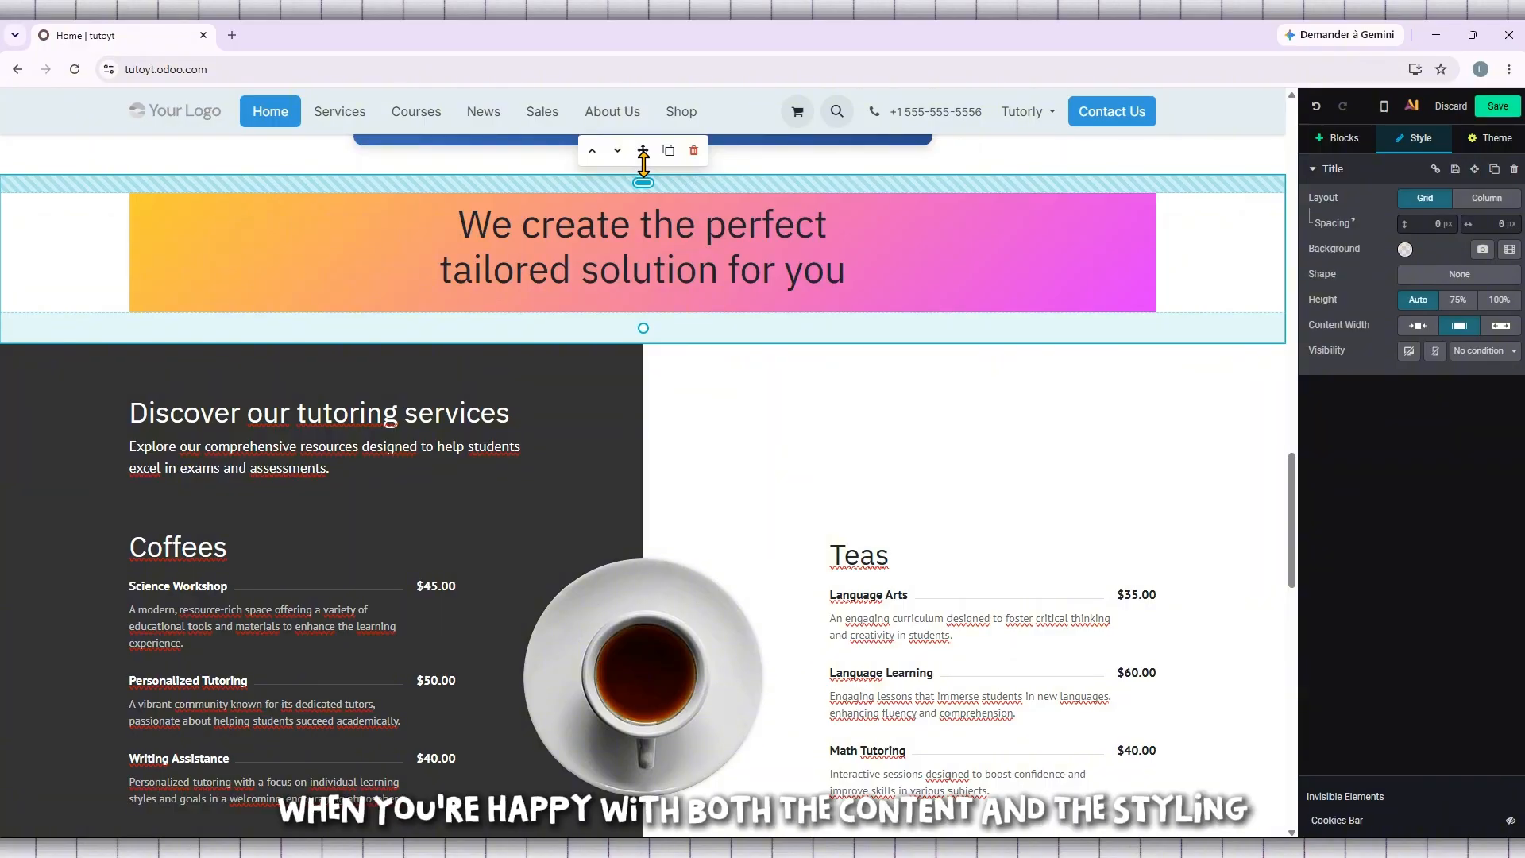
{"action": "left_click_drag", "start_coordinate": [645, 326], "coordinate": [650, 316]}
- Save the Home page and check the gradient text block on the published view
{"action": "scroll", "coordinate": [882, 245], "scroll_direction": "up", "scroll_amount": 4}
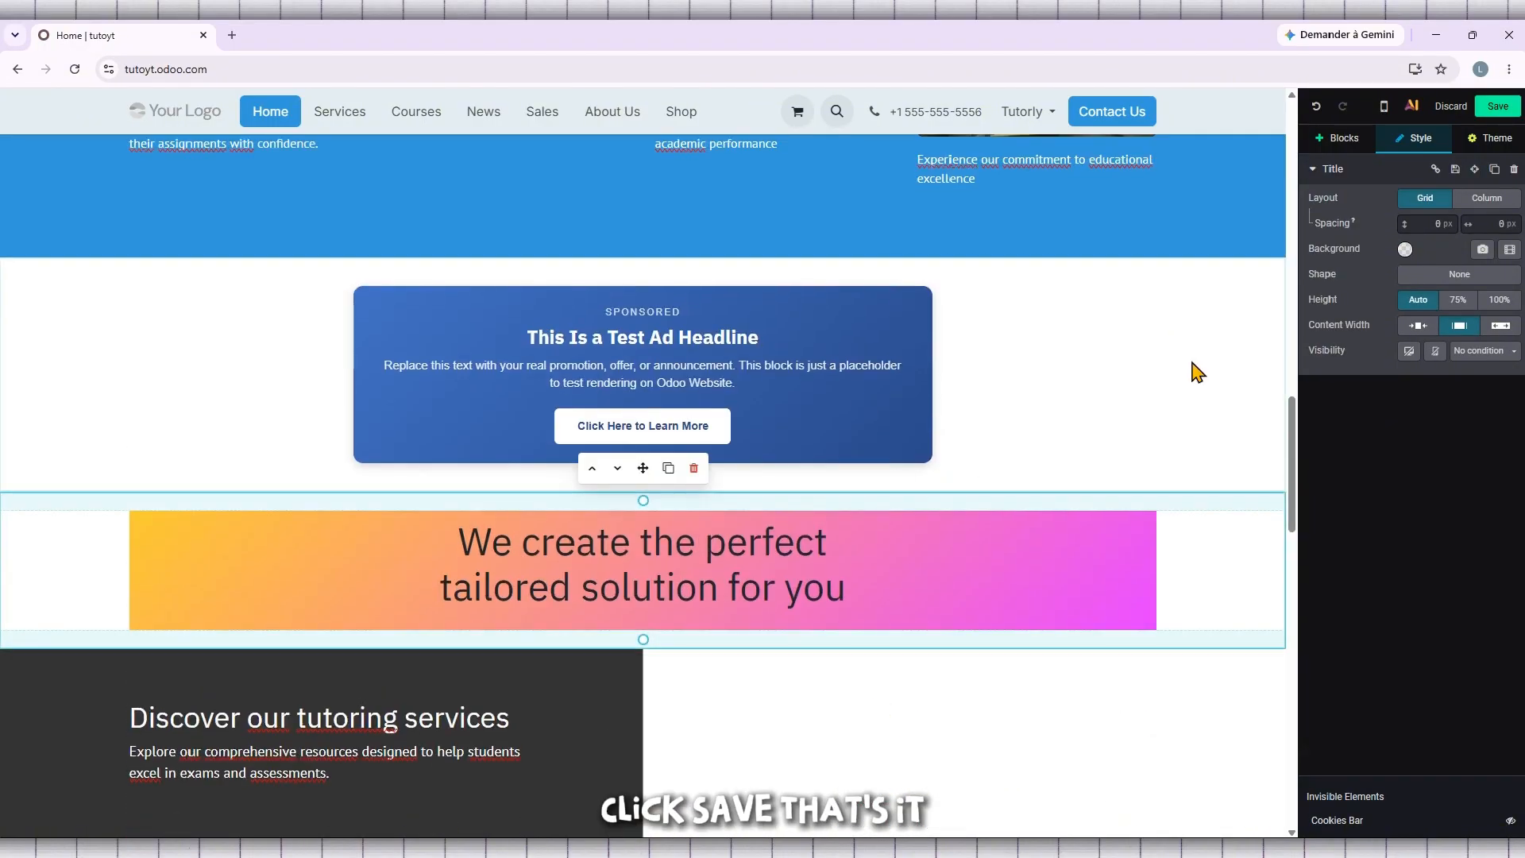
{"action": "left_click", "coordinate": [1497, 106]}
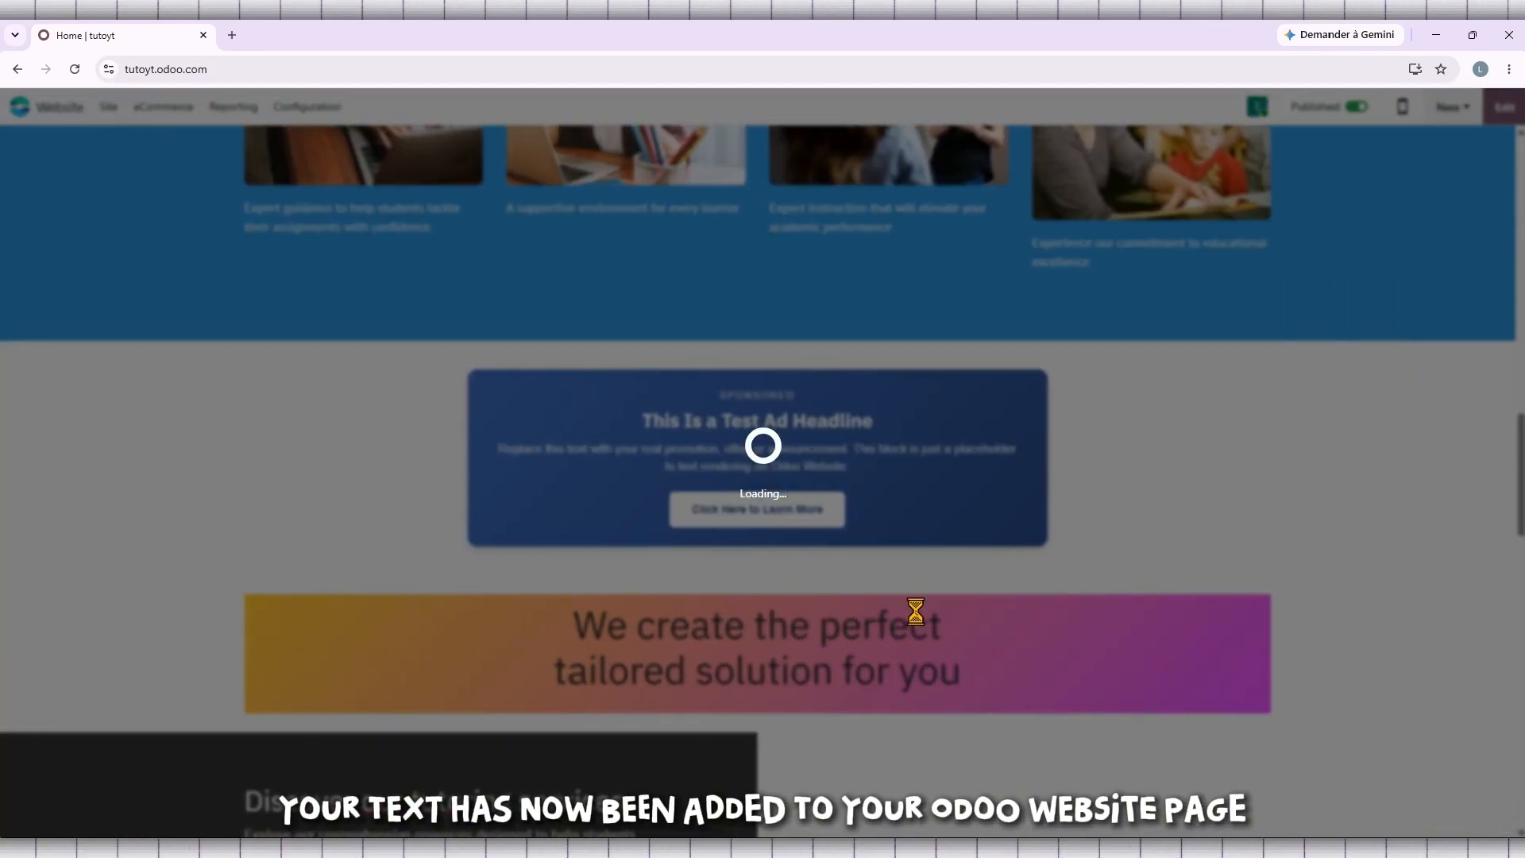
{"action": "scroll", "coordinate": [829, 693], "scroll_direction": "down", "scroll_amount": 3}
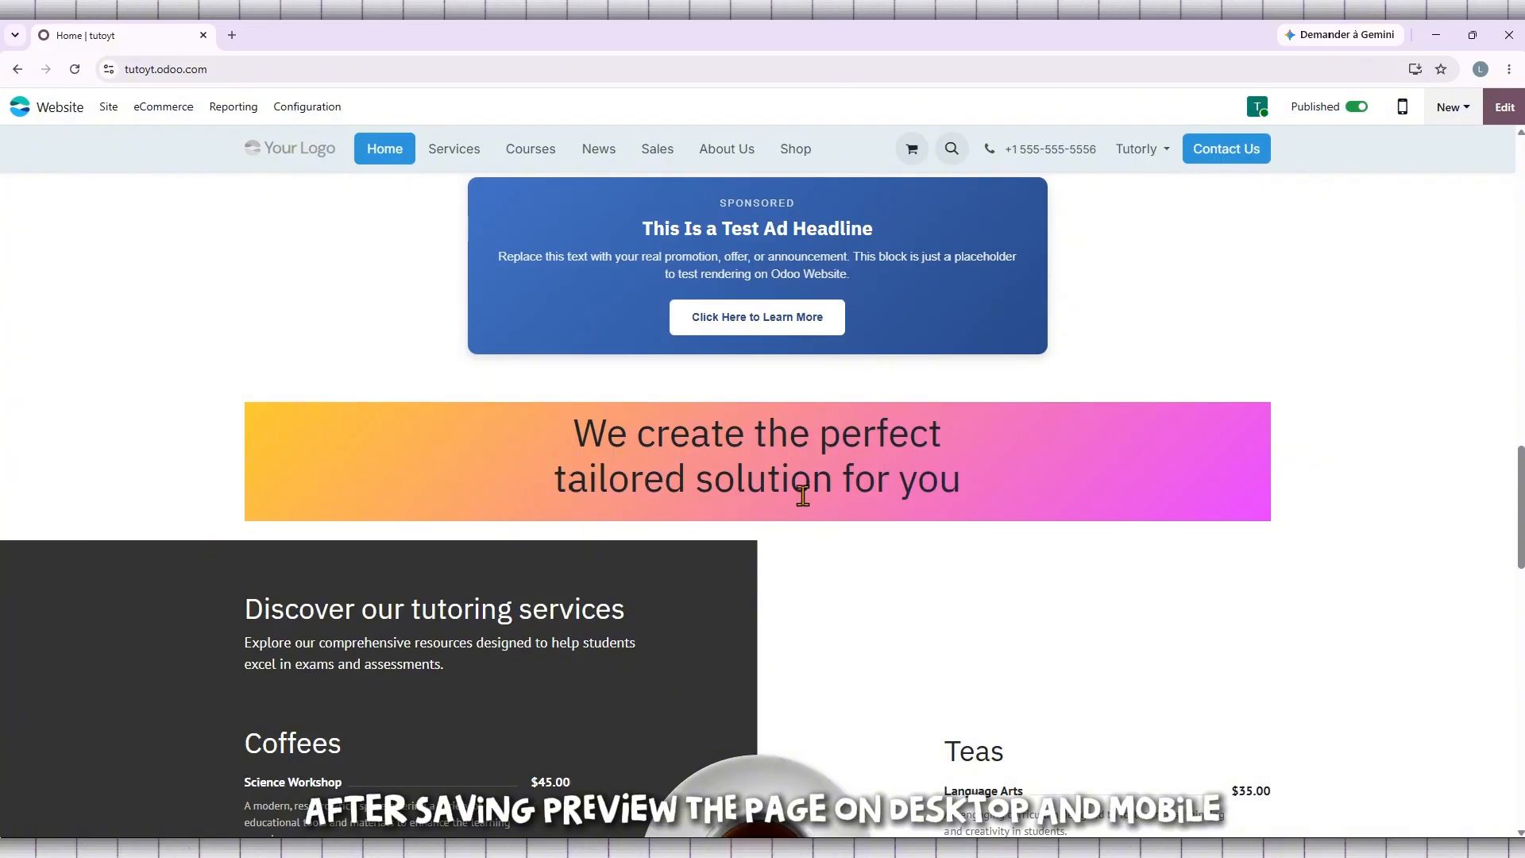